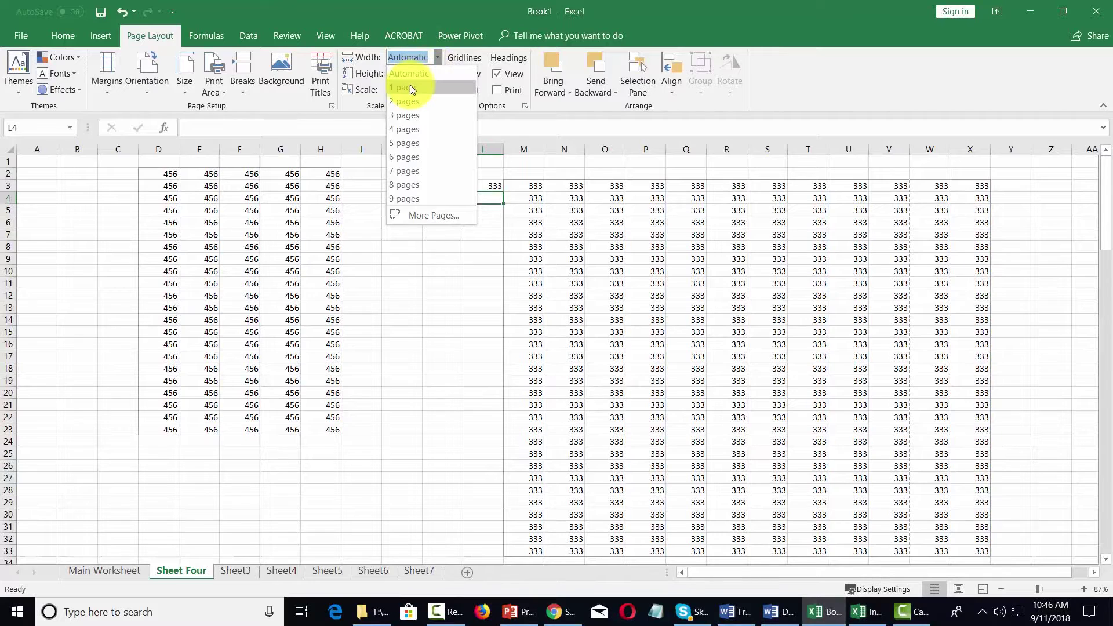
Set the print scaling width to 1 page and restore it to Automatic.
left_click(409, 87)
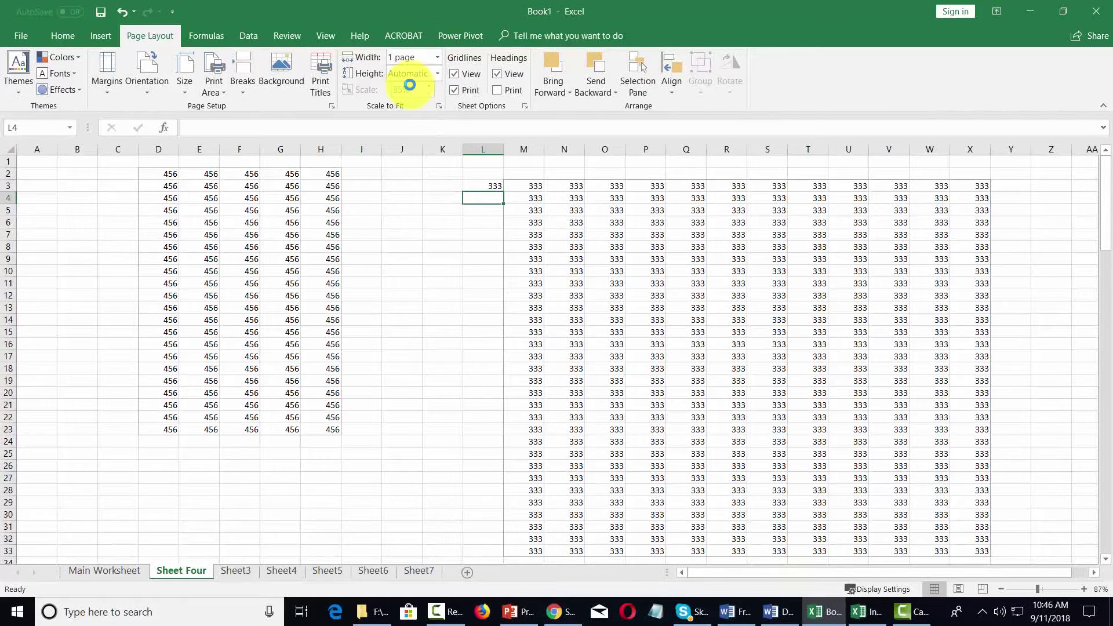
left_click(436, 62)
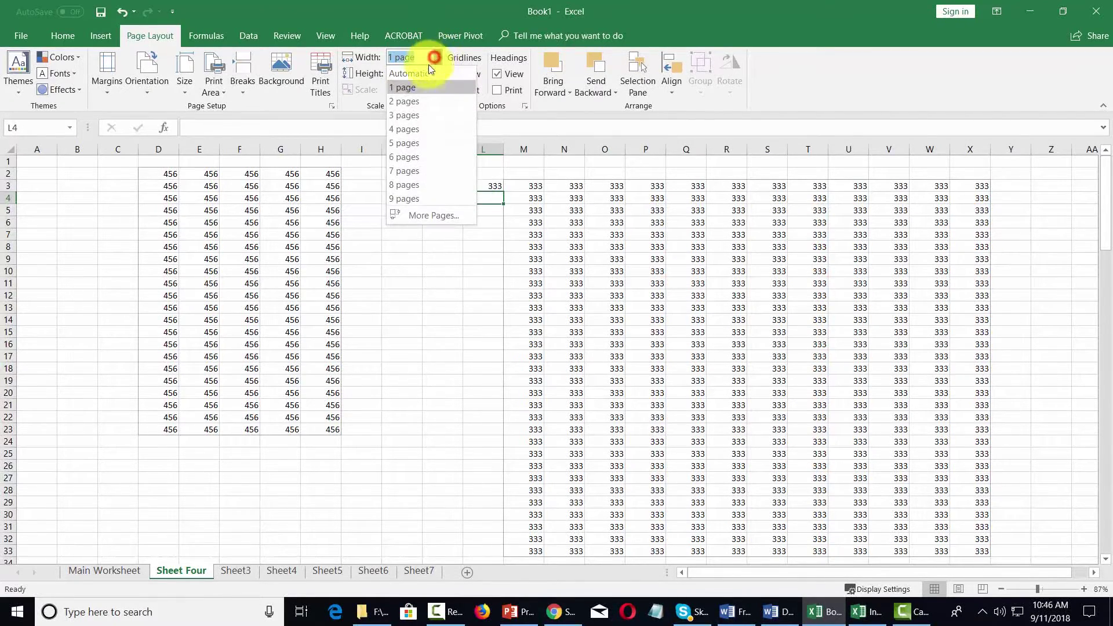
left_click(426, 70)
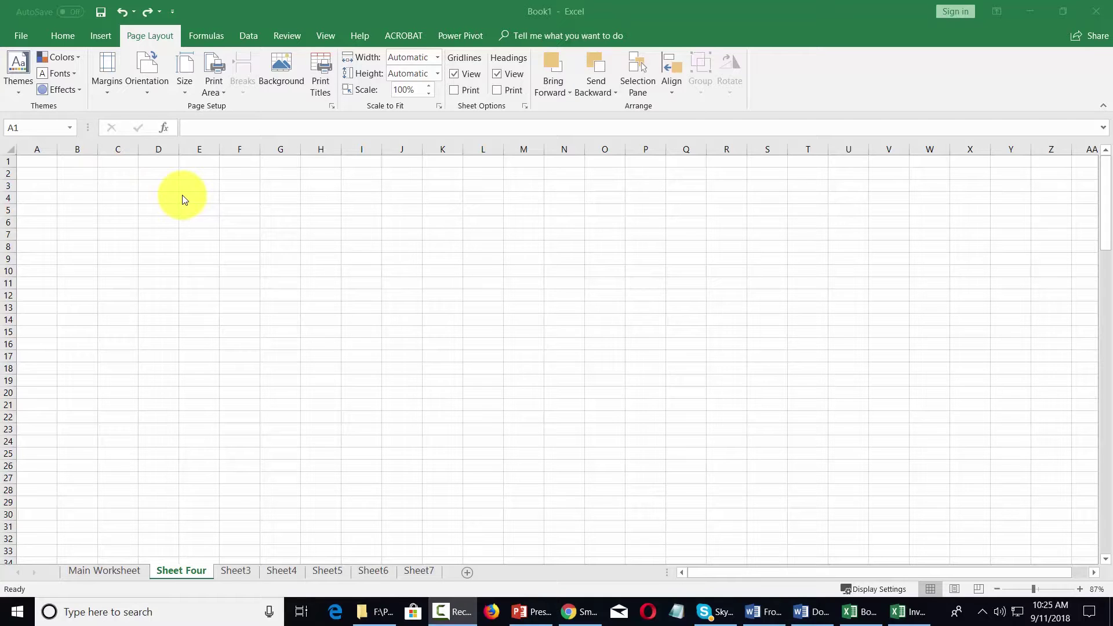
Browse the available workbook themes, theme fonts and theme effects without applying any of them.
left_click(20, 93)
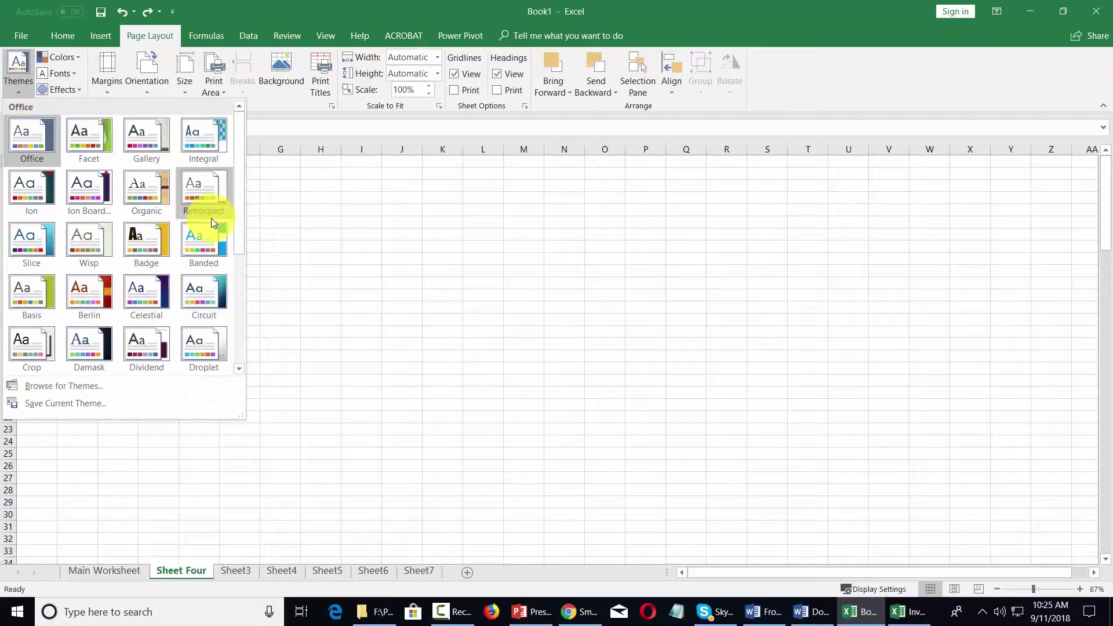
scroll(211, 218, "down", 3)
scroll(204, 238, "up", 3)
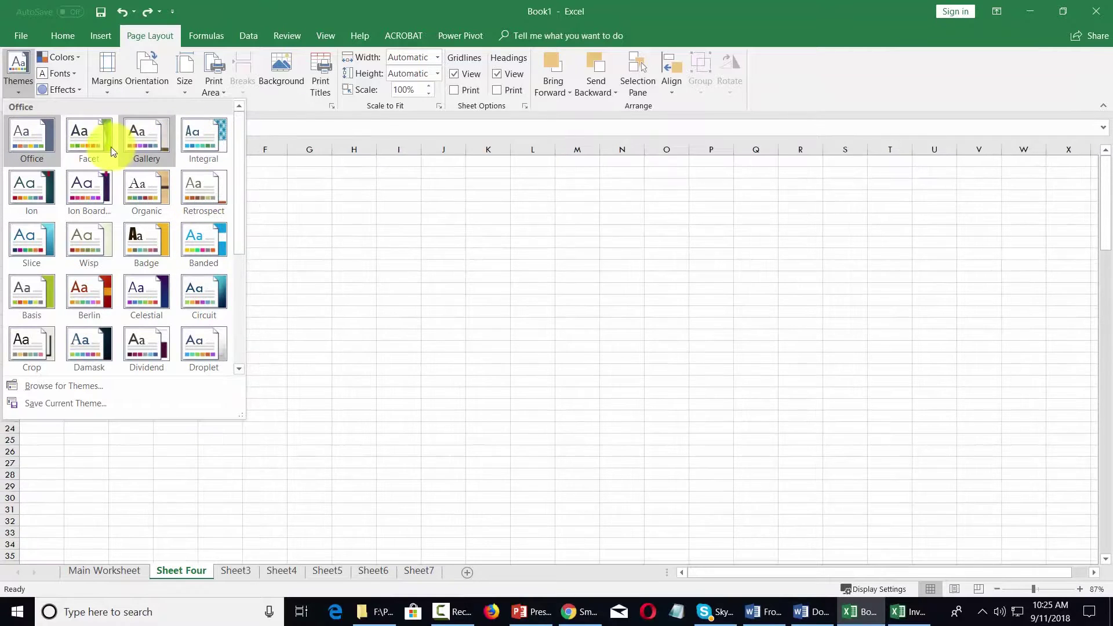
left_click(251, 3)
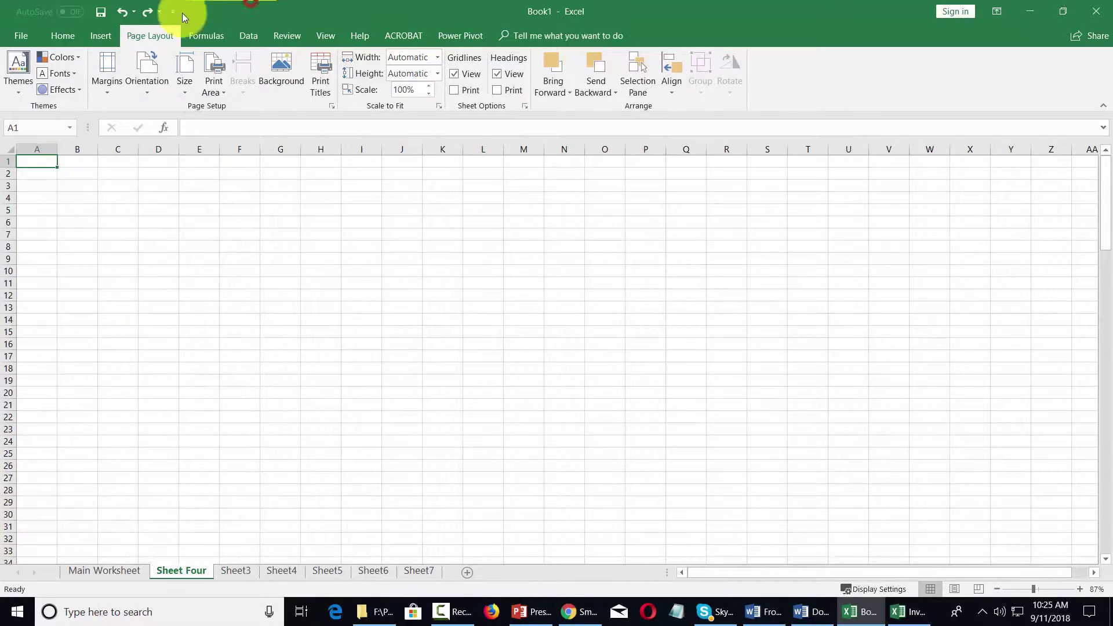
left_click(73, 71)
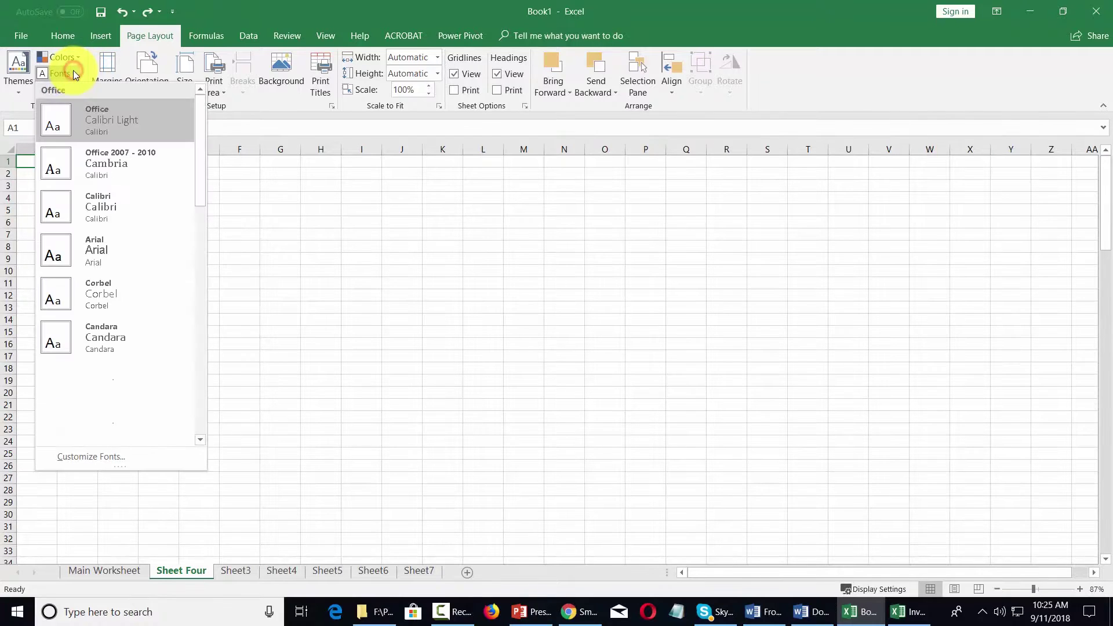
scroll(85, 190, "down", 6)
scroll(85, 191, "up", 3)
left_click(85, 190)
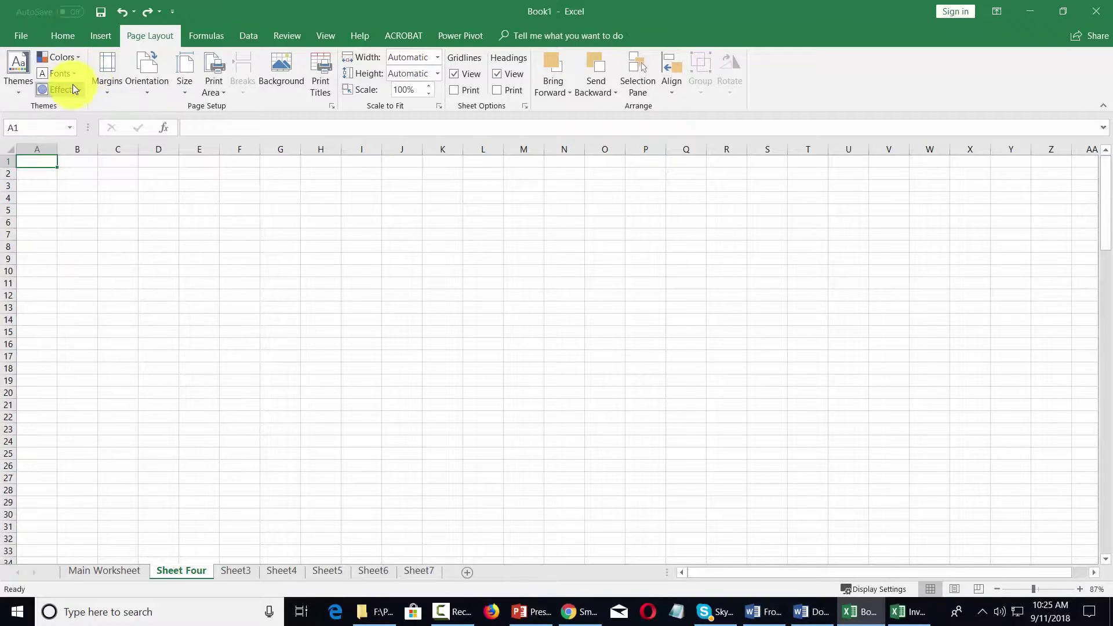
left_click(73, 90)
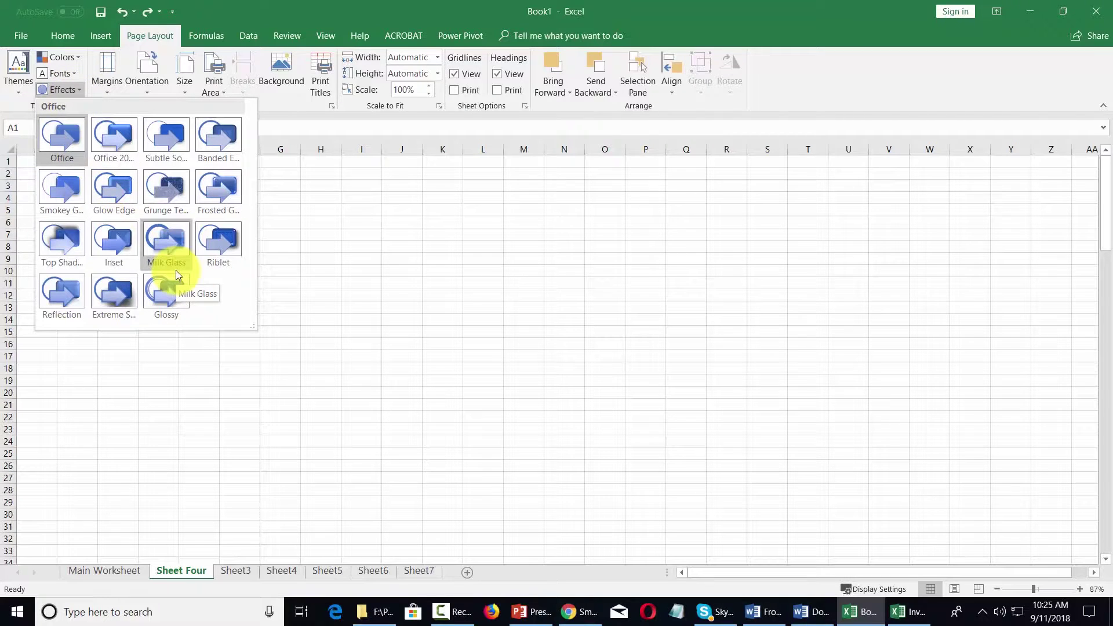
left_click(295, 13)
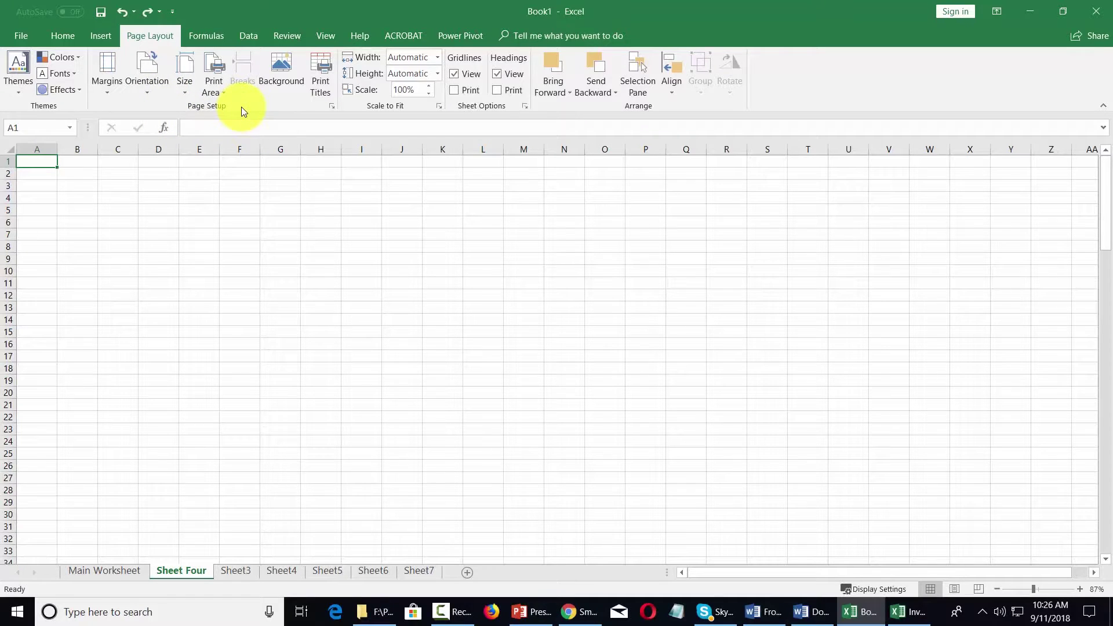
Enter 456 in cell D2 of Sheet Four.
left_click(158, 174)
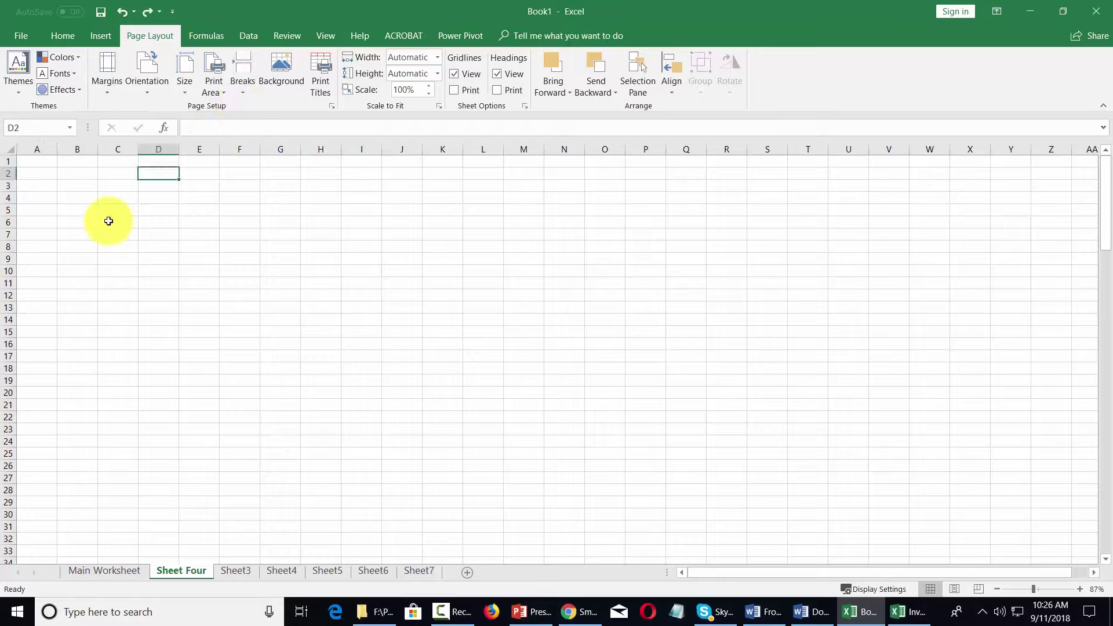
left_click(199, 130)
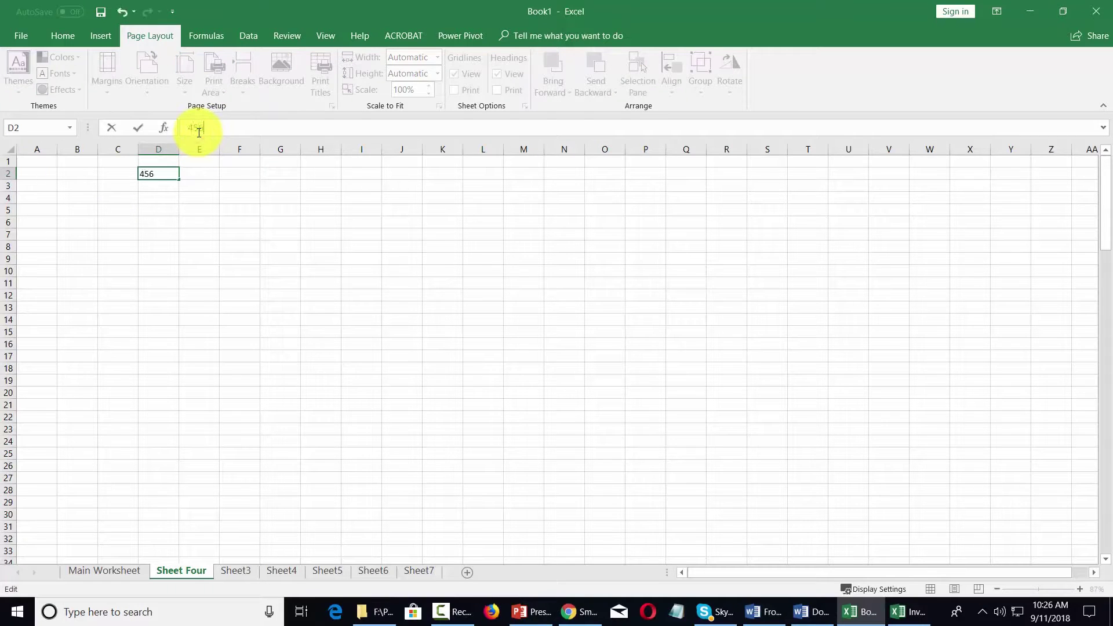
left_click(239, 229)
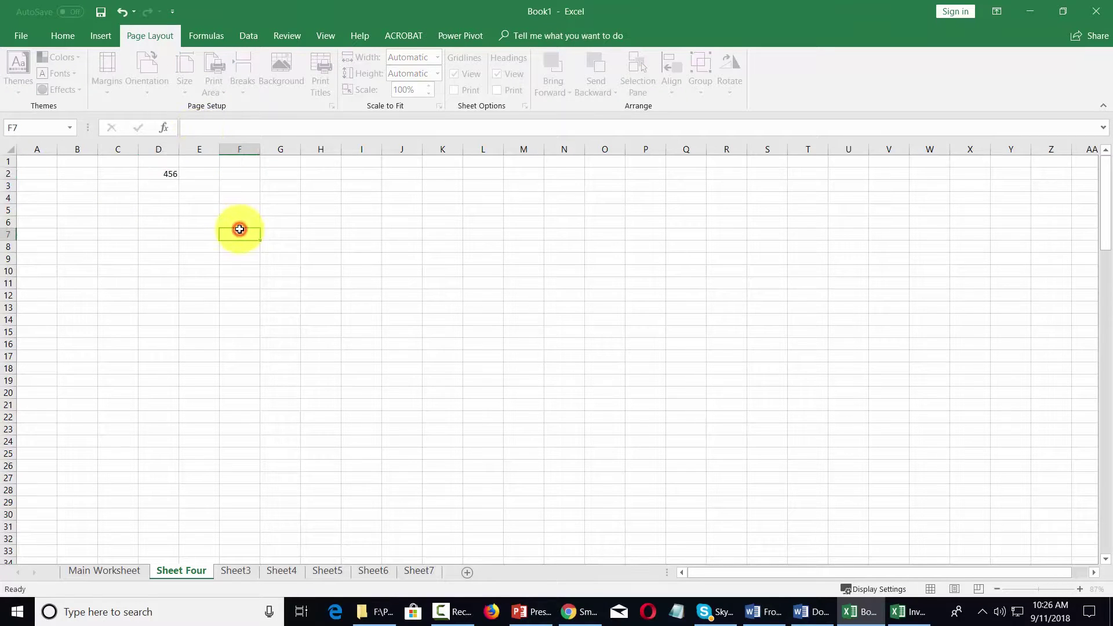
Copy the value in D2 and fill it across the range D2:H23.
left_click(165, 174)
key("ctrl+c")
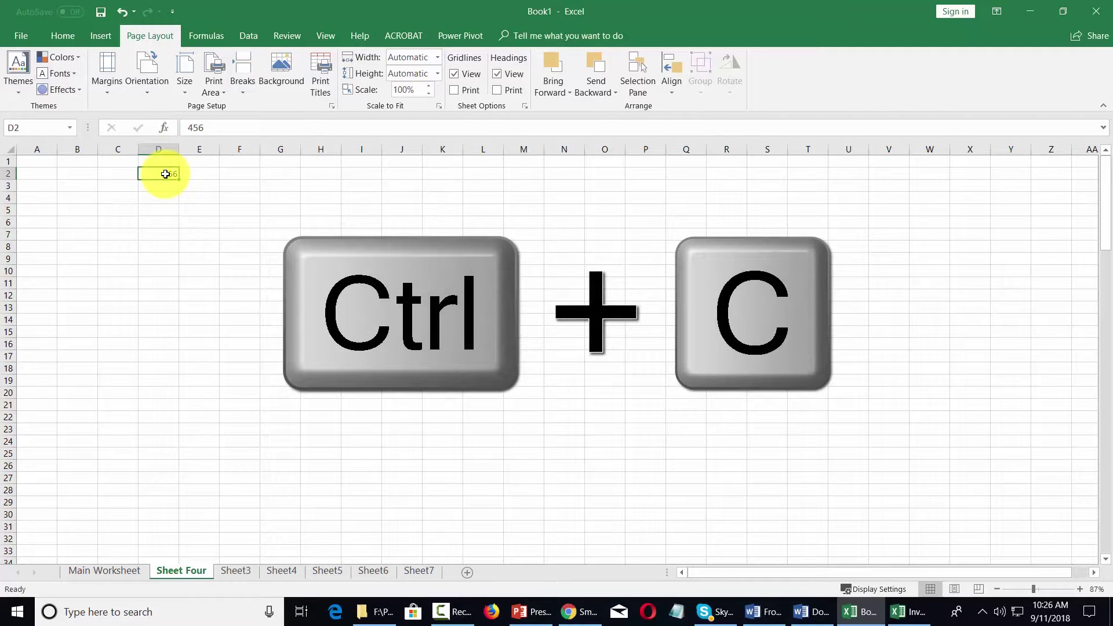
key("ctrl+c")
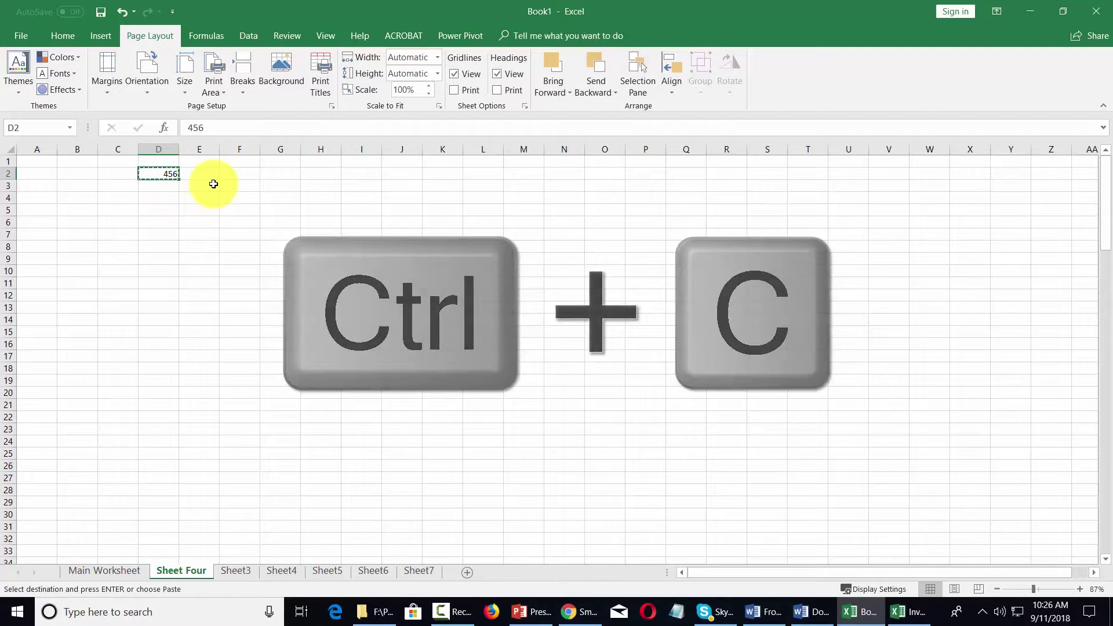
left_click_drag(178, 177, 351, 426)
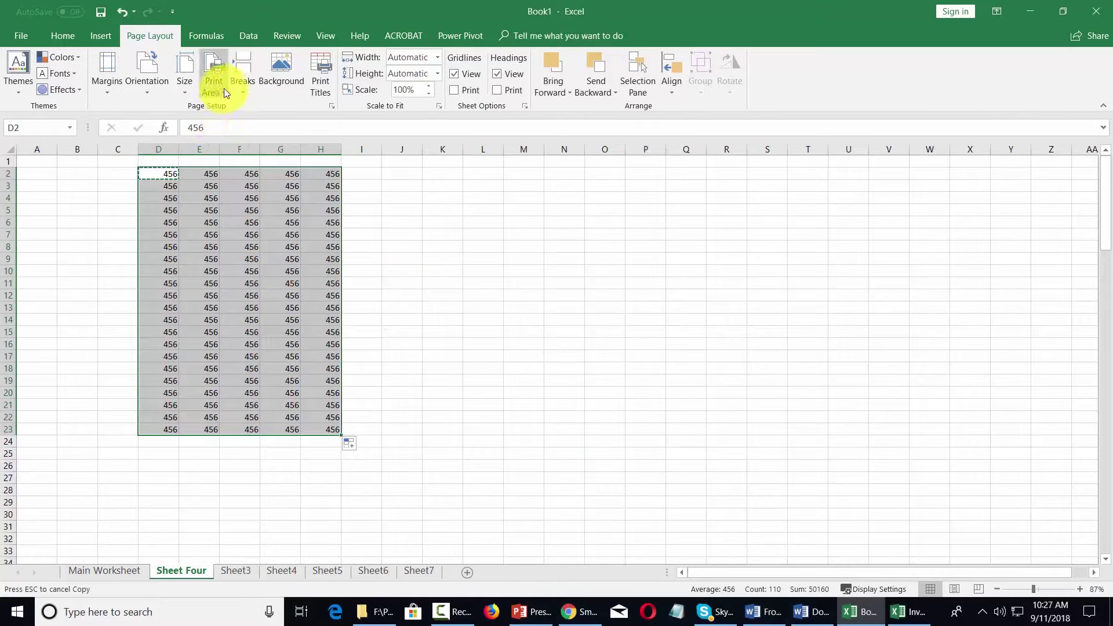
left_click(108, 191)
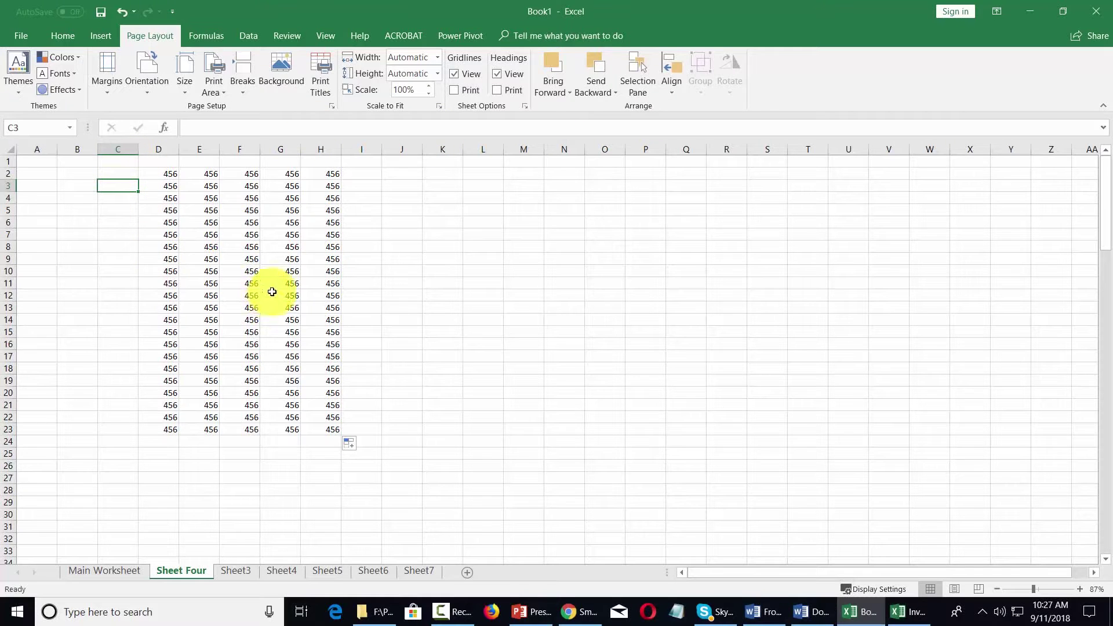
Set the block of 456 values in D2:H23 as the sheet's print area.
left_click(221, 92)
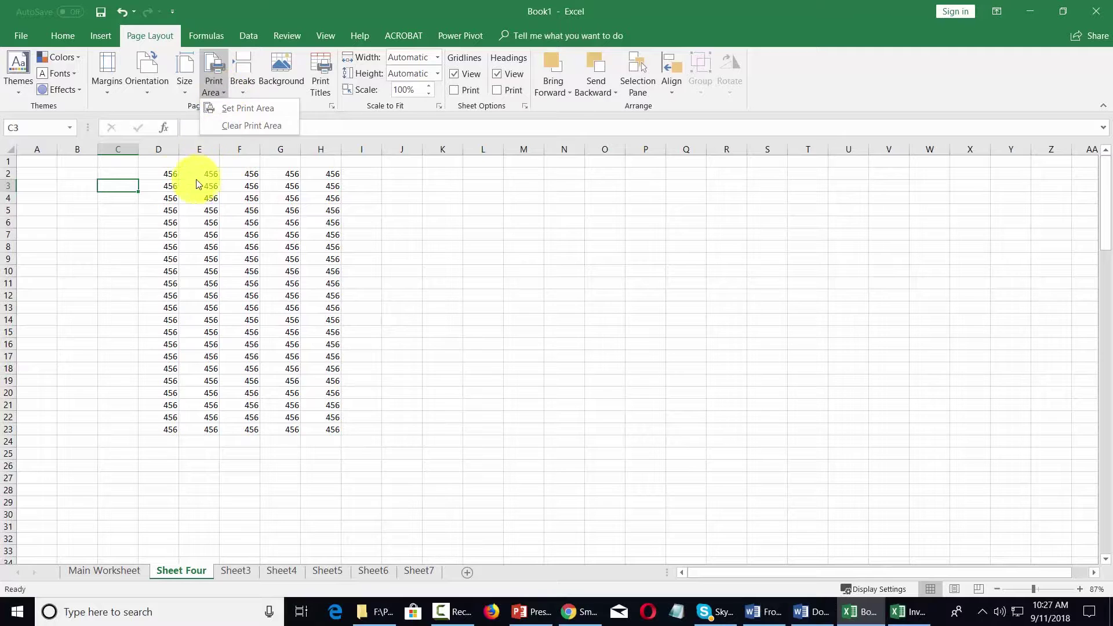
left_click(163, 171)
left_click(158, 170)
left_click_drag(159, 170, 322, 429)
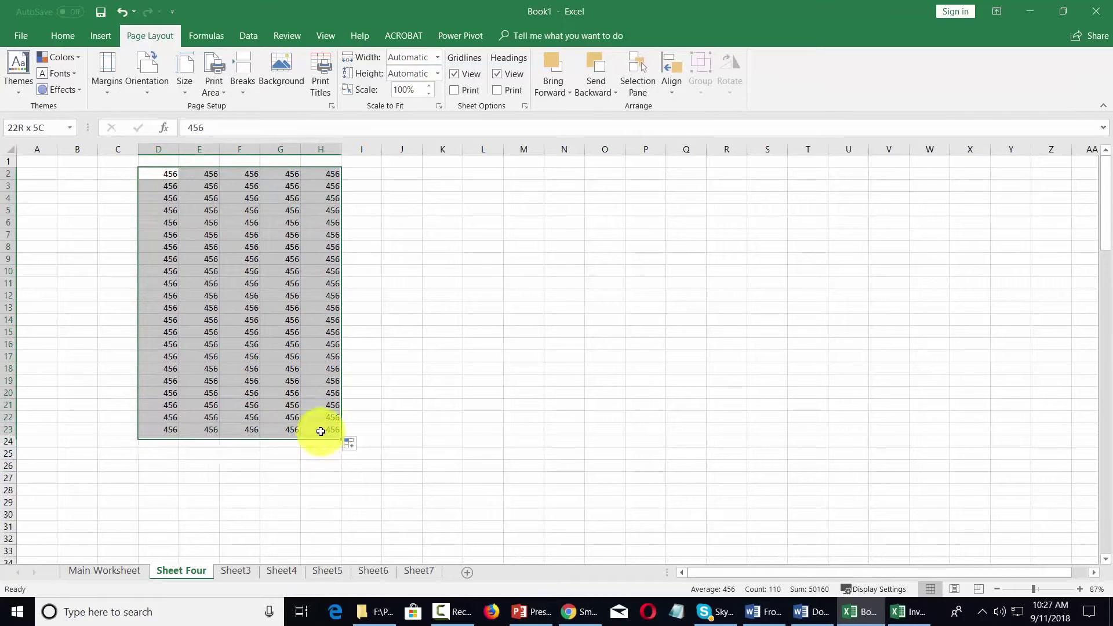
left_click(224, 90)
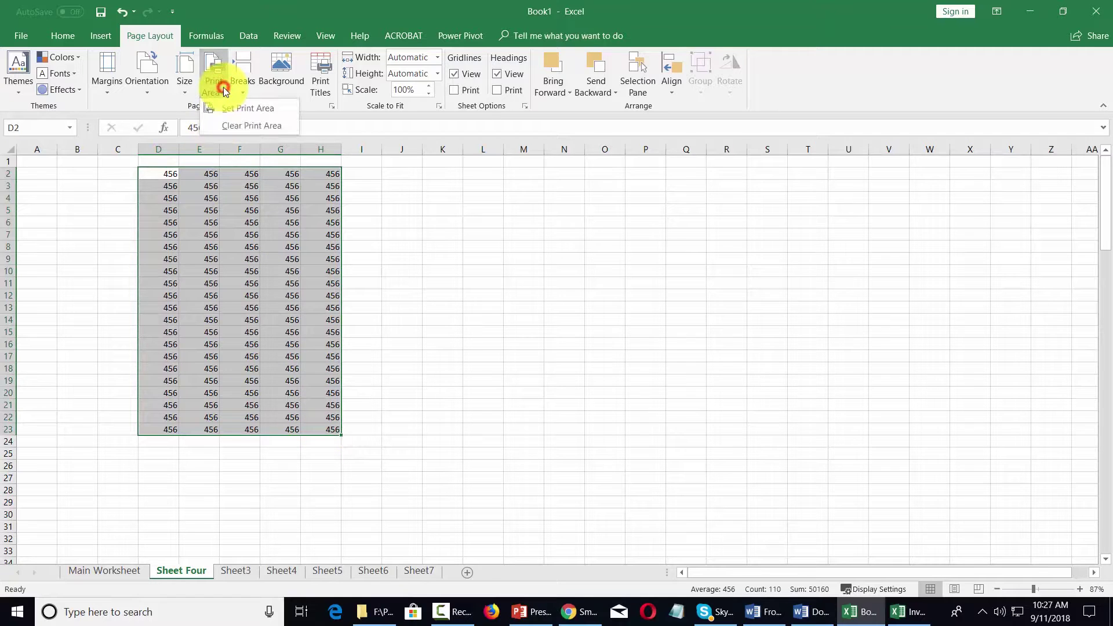
left_click(233, 110)
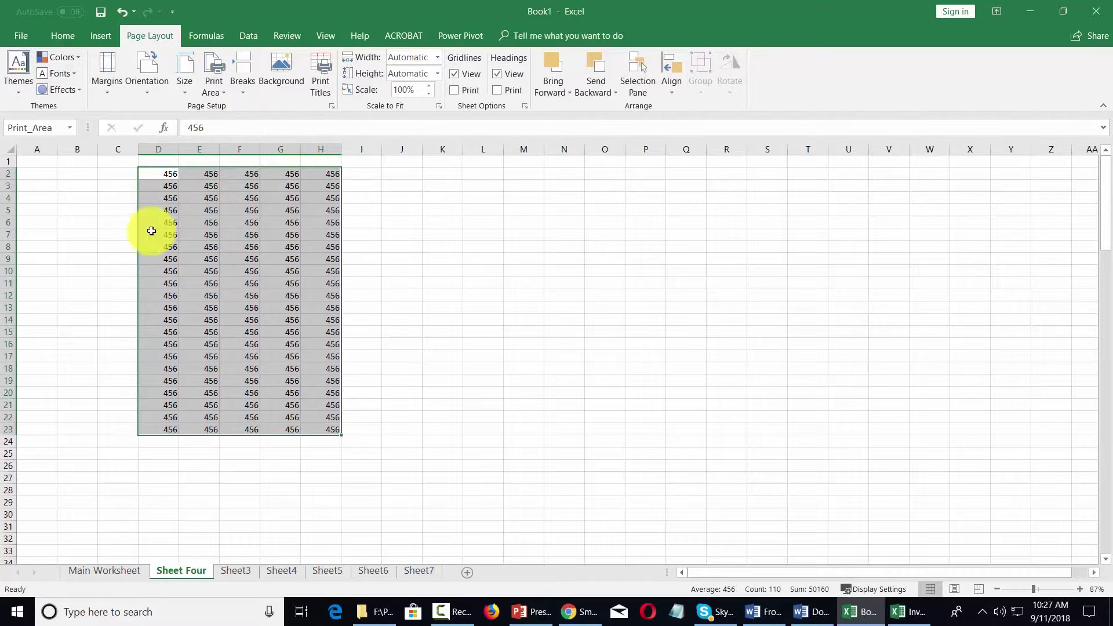
Check the print preview of the D2:H23 print area and return to the worksheet.
left_click(18, 37)
left_click(26, 219)
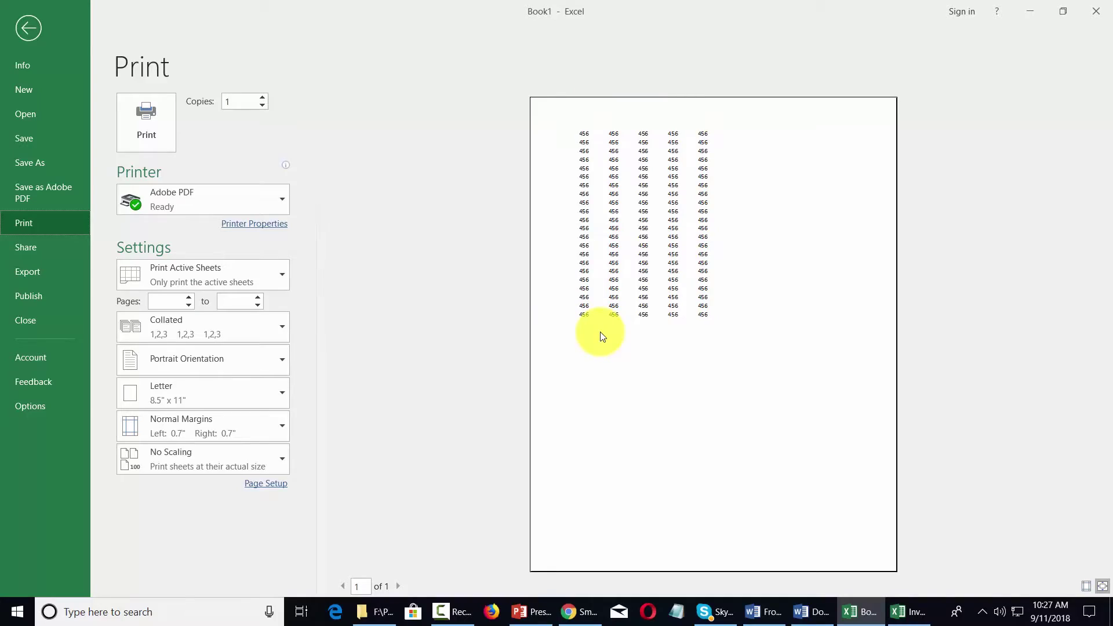
key("Escape")
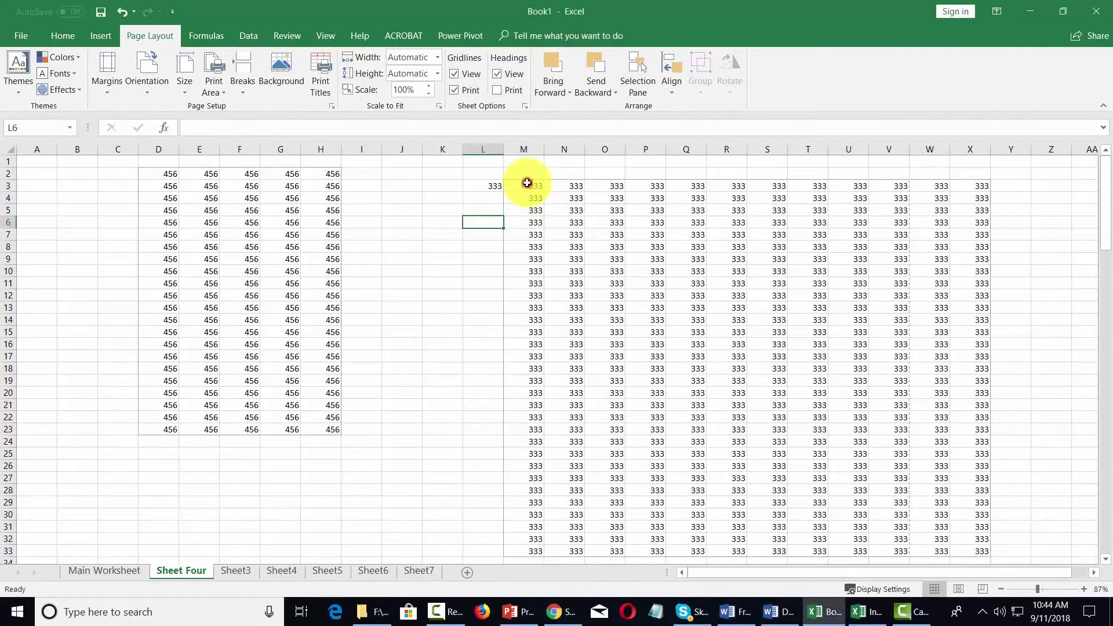
Set the block of 333 values in M3:X33 as the sheet's print area.
left_click_drag(528, 183, 975, 550)
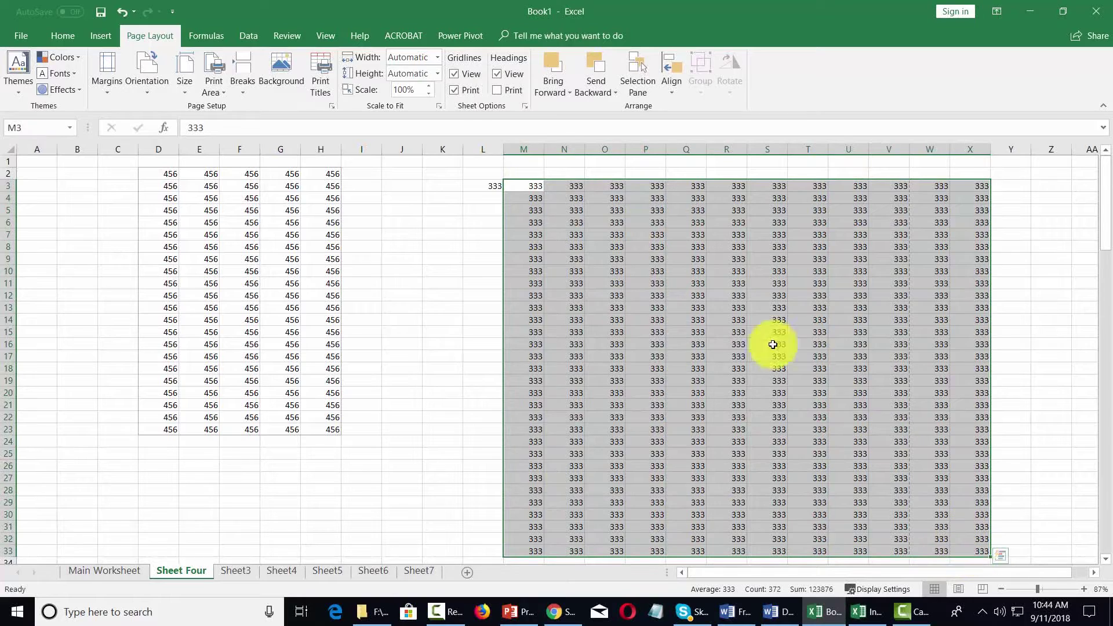
left_click(221, 89)
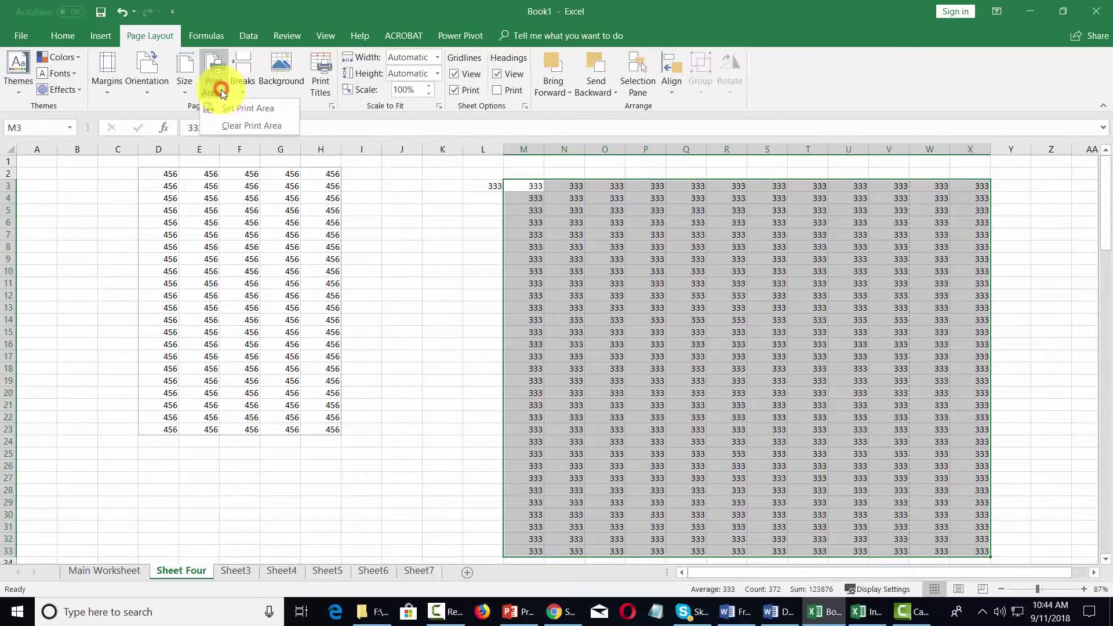
left_click(225, 109)
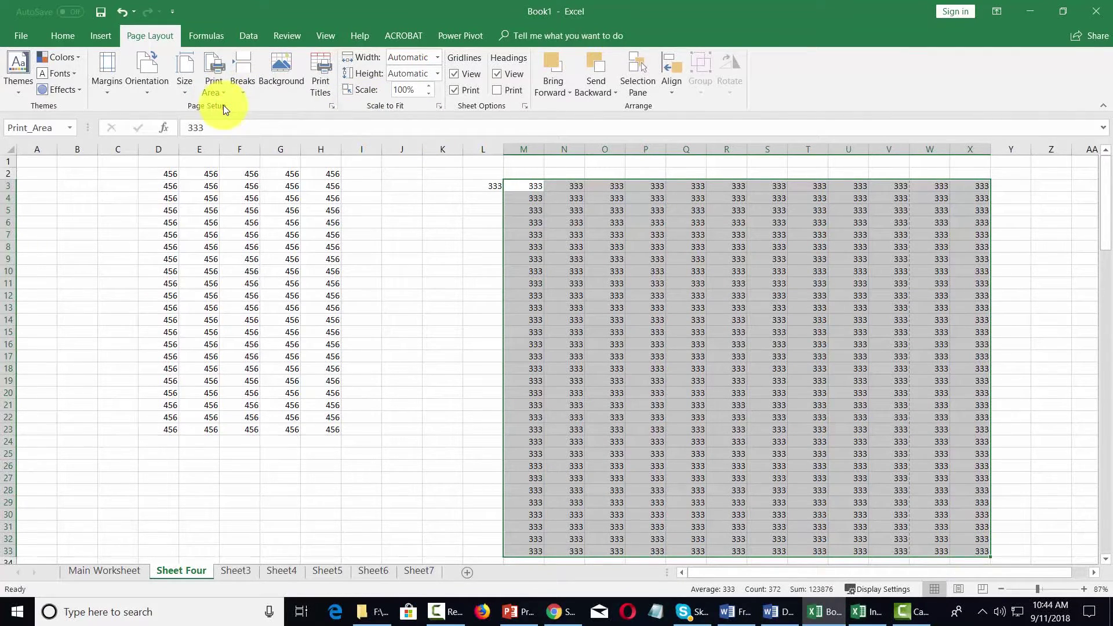
Check the print preview of the M3:X33 print area and return to the worksheet.
left_click(12, 36)
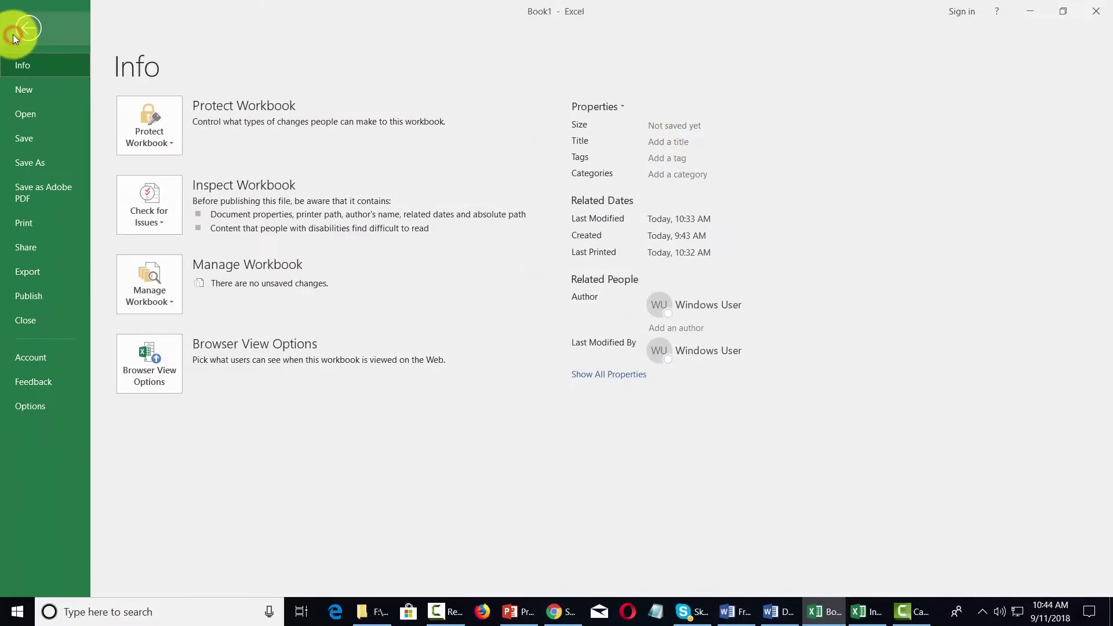
left_click(37, 224)
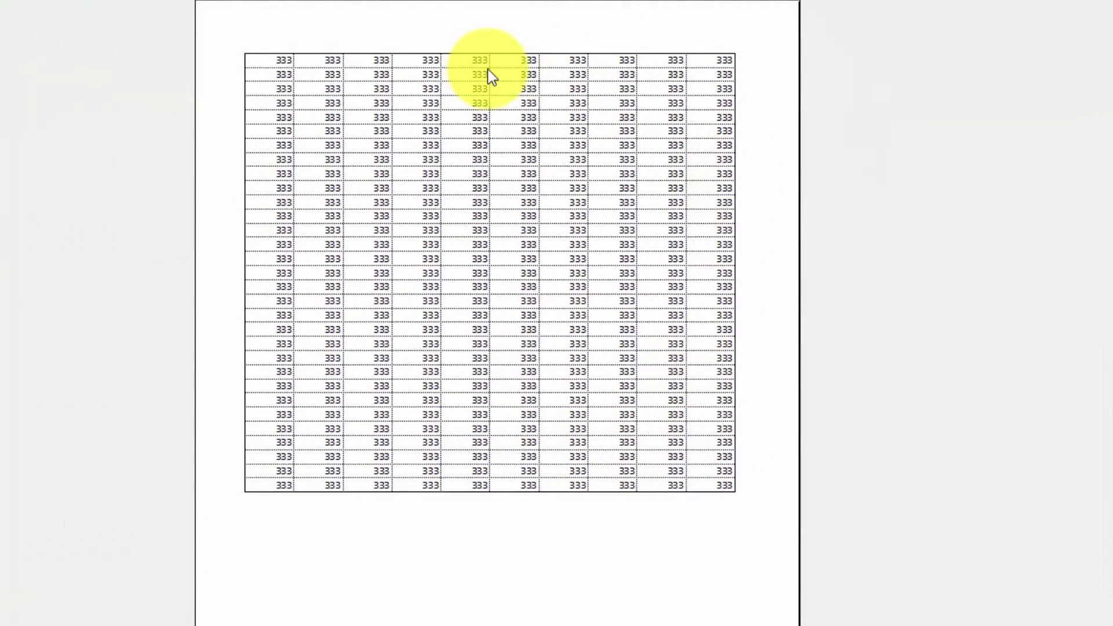
key("Escape")
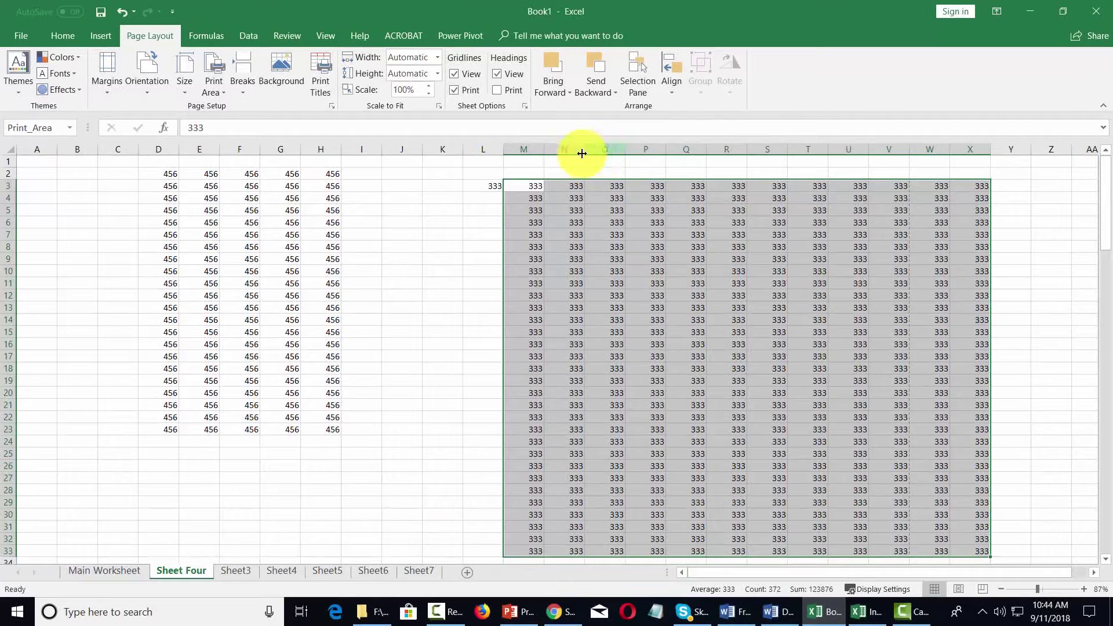
Add the block of 456 values in D2:H23 to the existing print area.
left_click(222, 93)
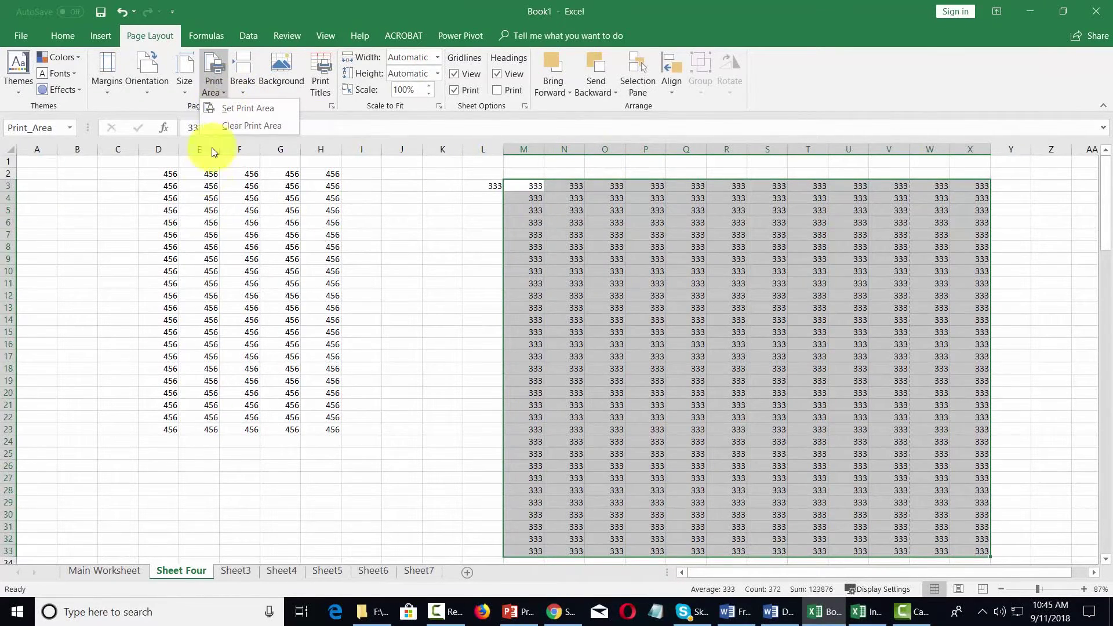
left_click(192, 184)
left_click(170, 174)
left_click_drag(169, 174, 337, 435)
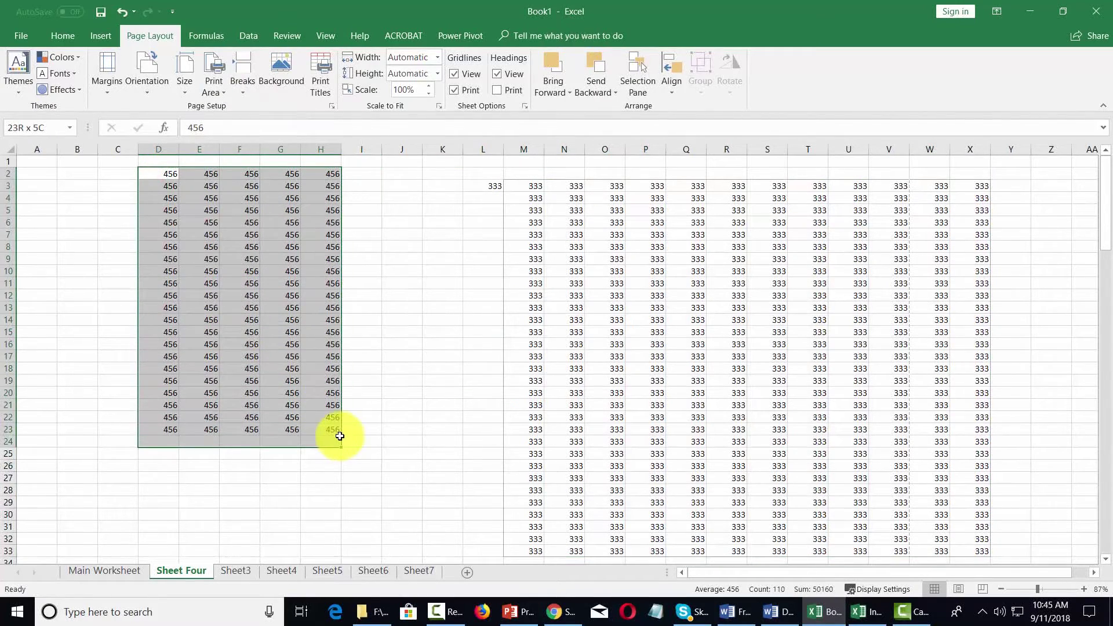
left_click(227, 98)
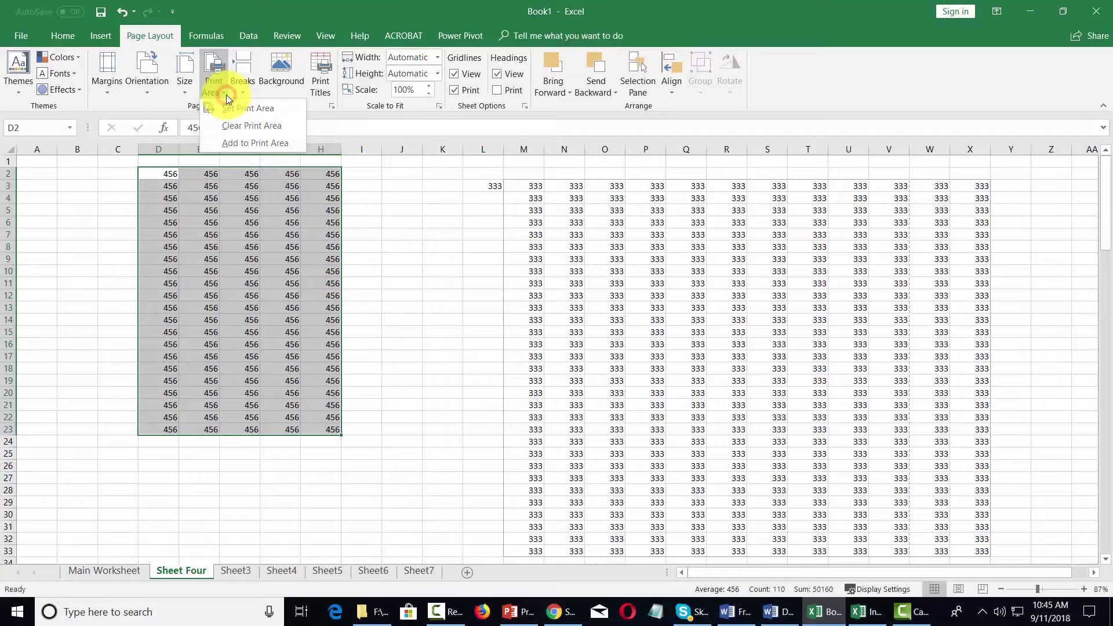
left_click(234, 145)
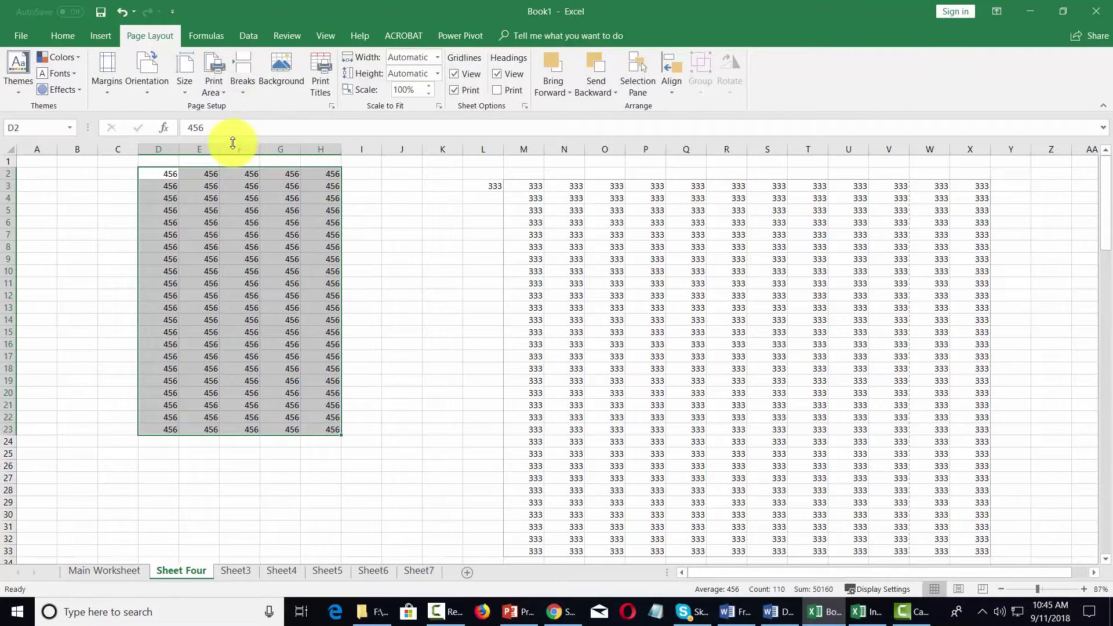
Open the print preview to check the combined print areas M3:X33 and D2:H23.
left_click(18, 36)
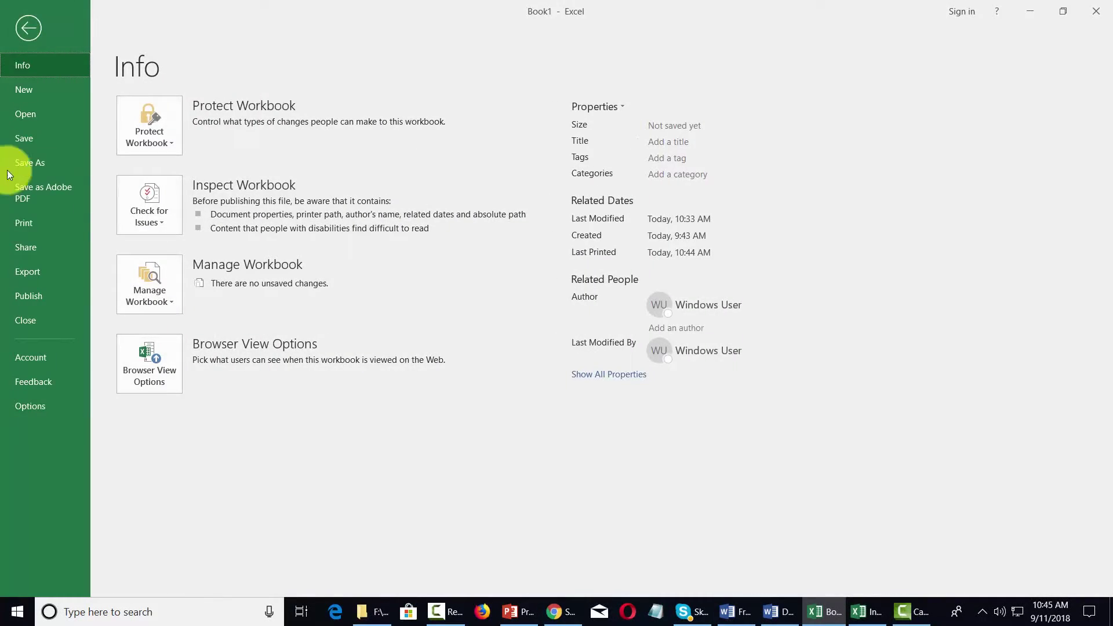
left_click(23, 223)
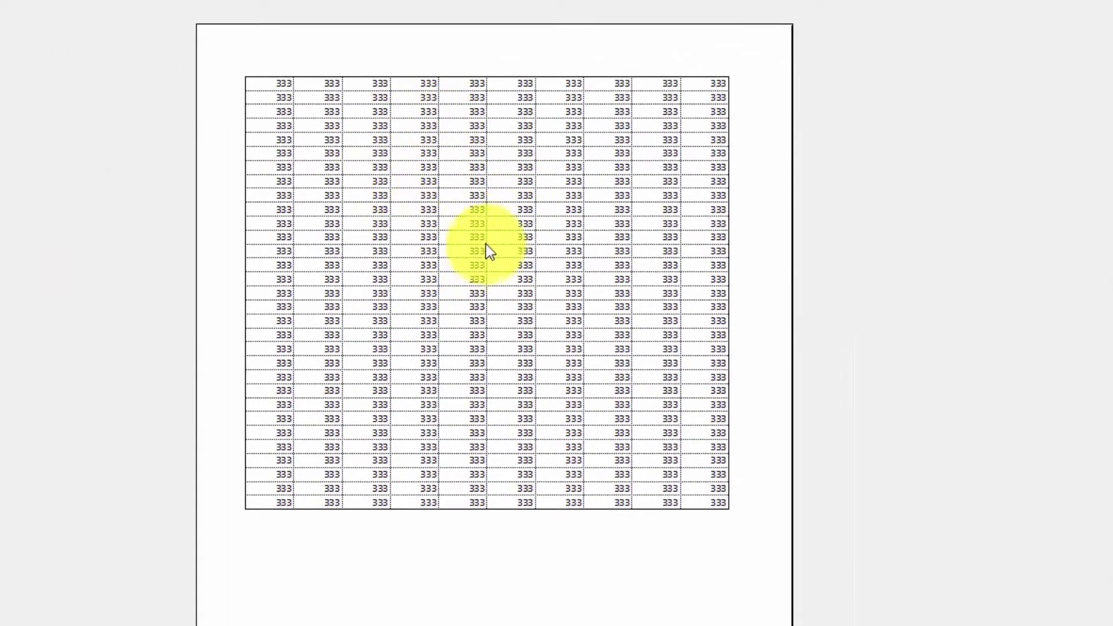
Zoom in on the print preview, check the second page with the 456 values, and return to cell L4 on the worksheet.
left_click(474, 227)
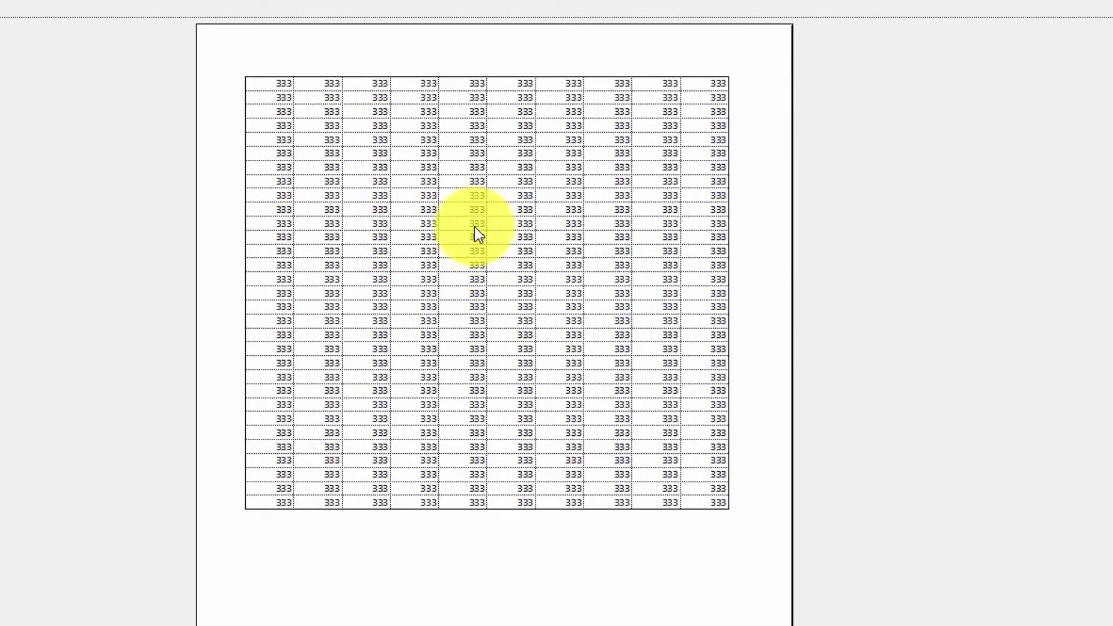
scroll(474, 227, "down", 1)
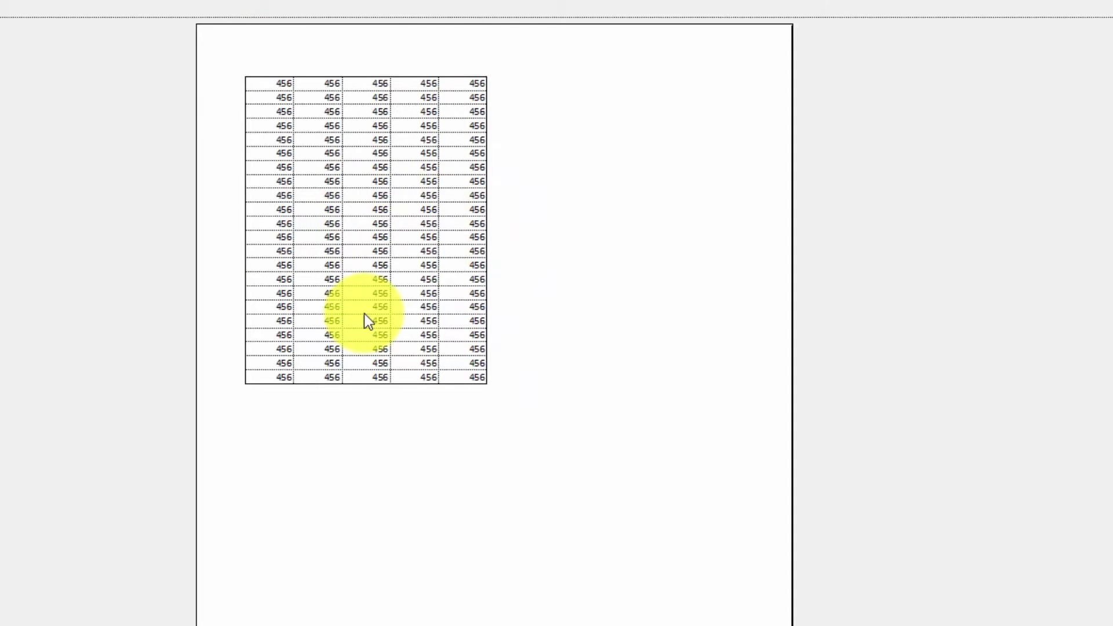
key("Escape")
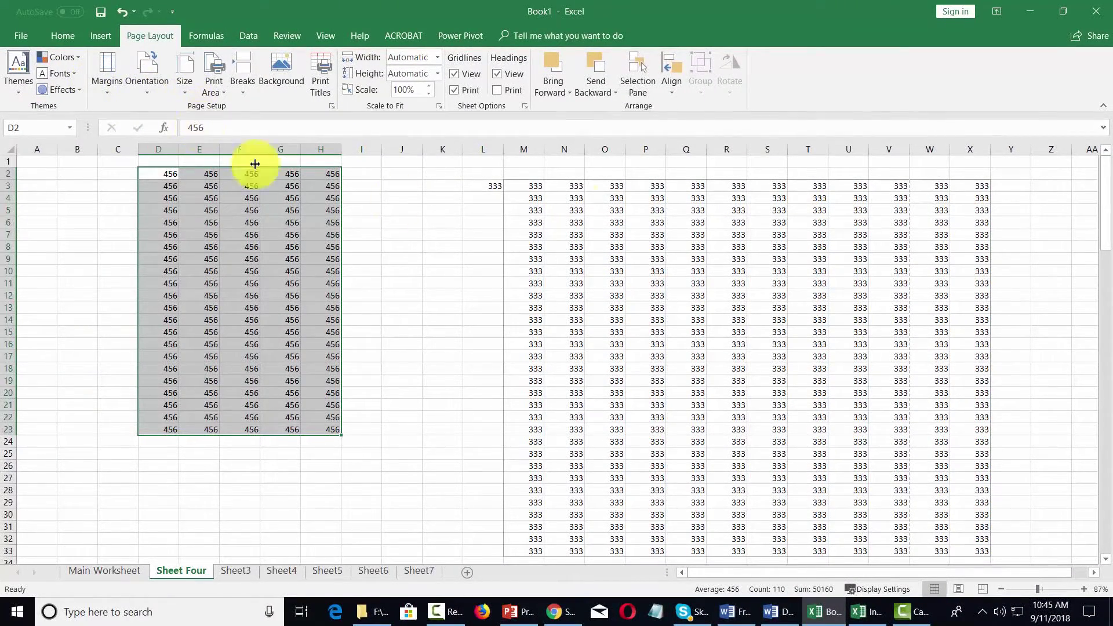
left_click(480, 198)
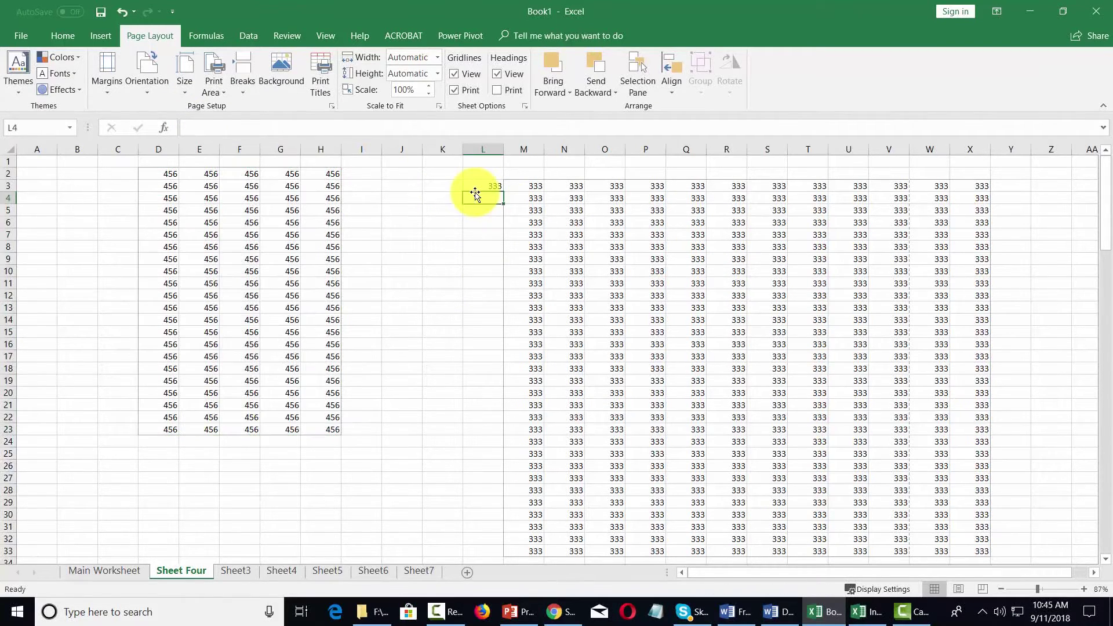
Fit the printout's width to 1 page and set the width back to Automatic.
left_click(437, 51)
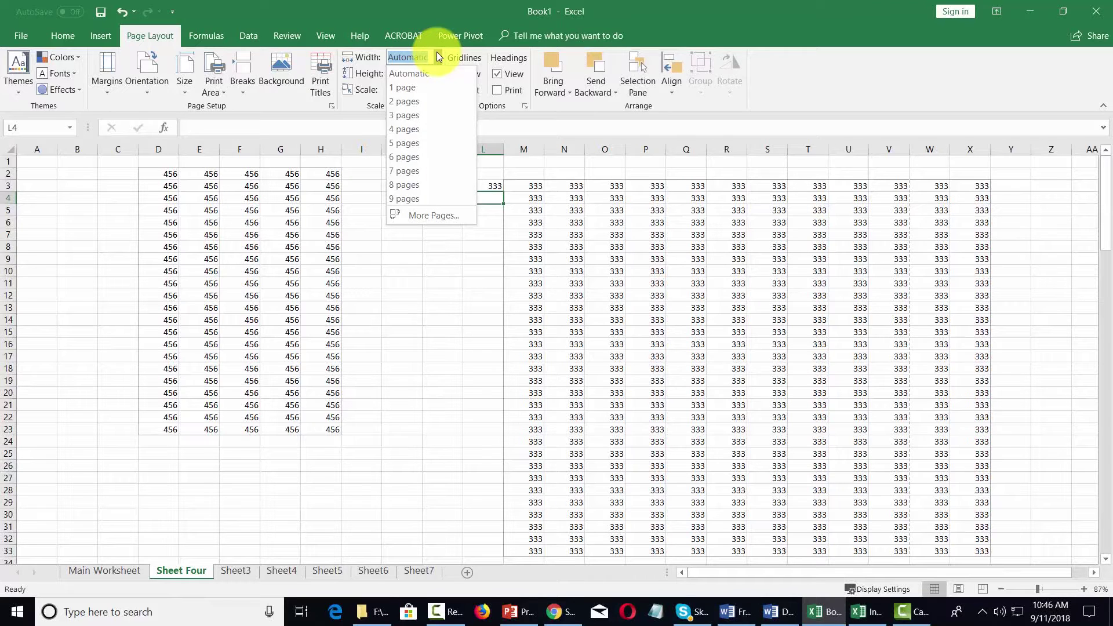
left_click(409, 85)
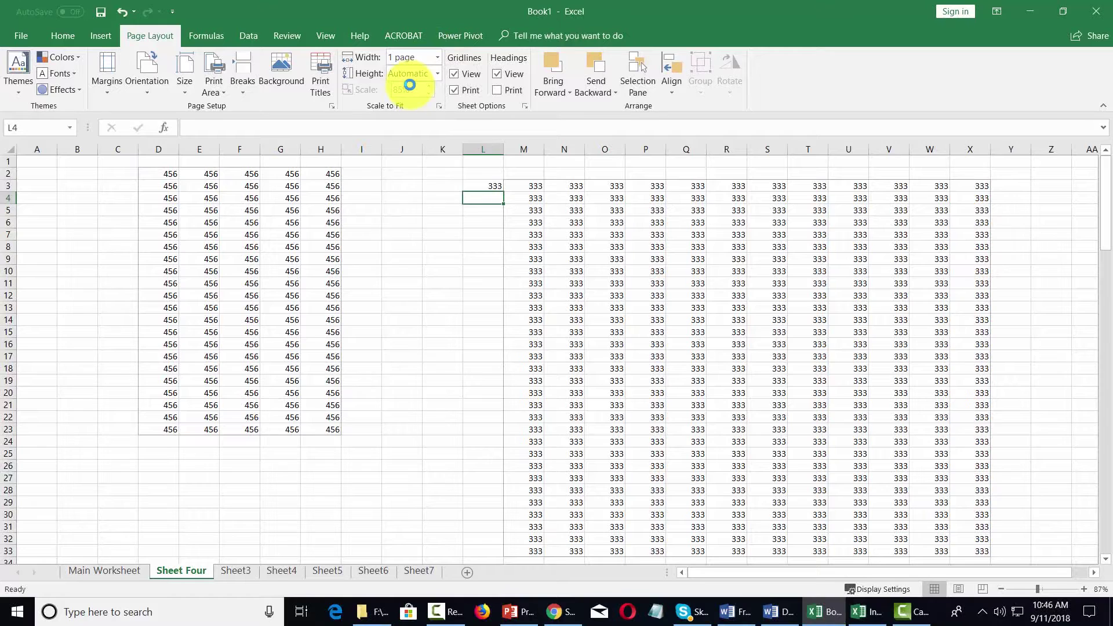
left_click(436, 57)
left_click(428, 74)
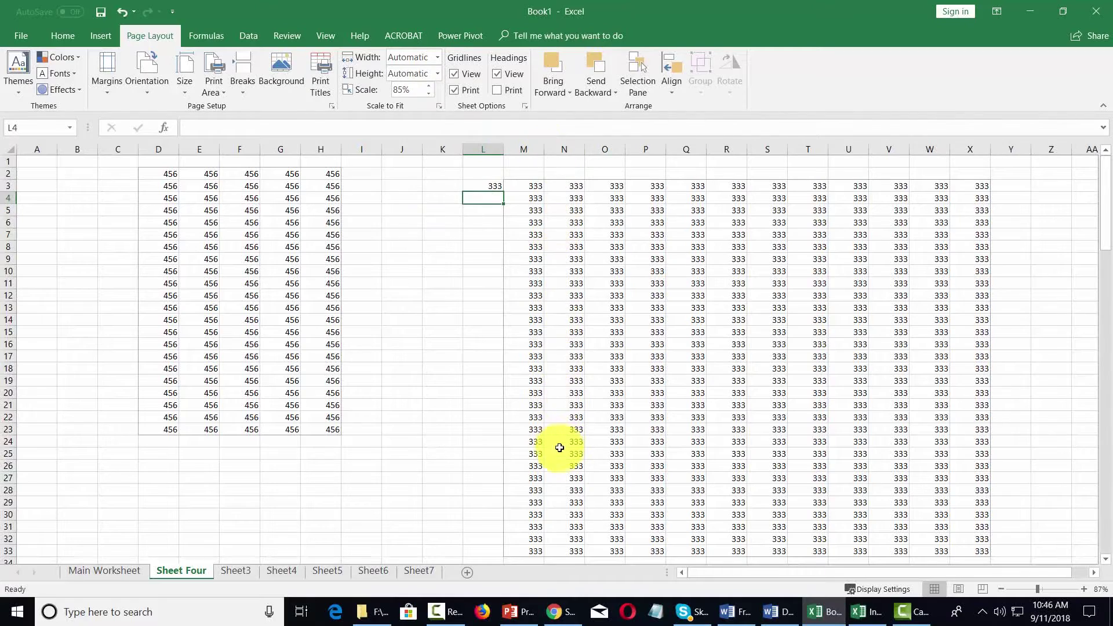
left_click(437, 73)
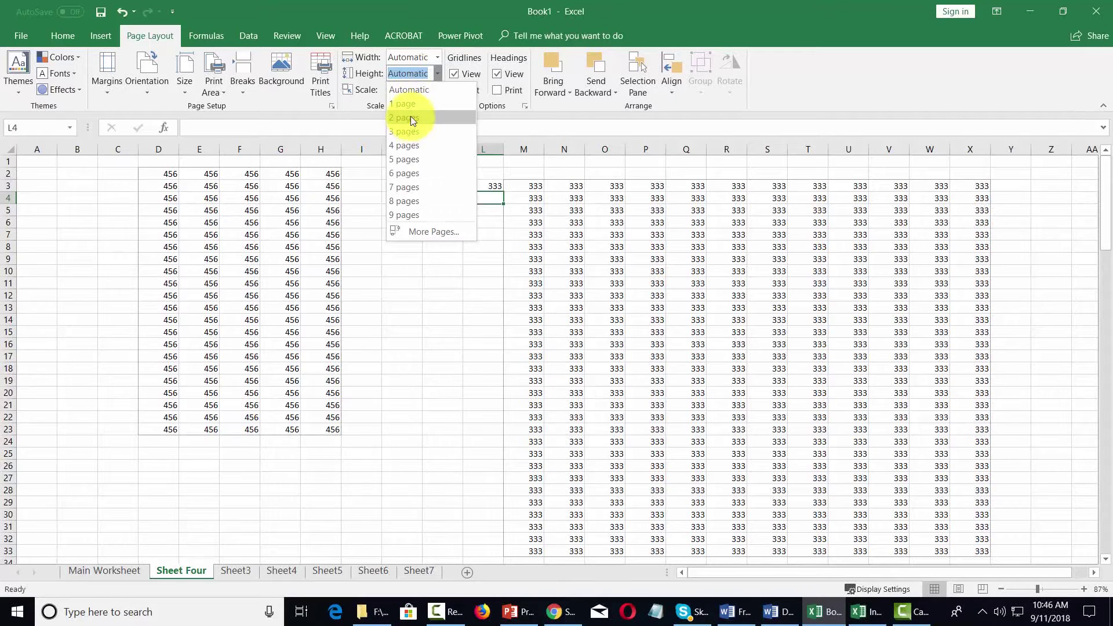
left_click(446, 12)
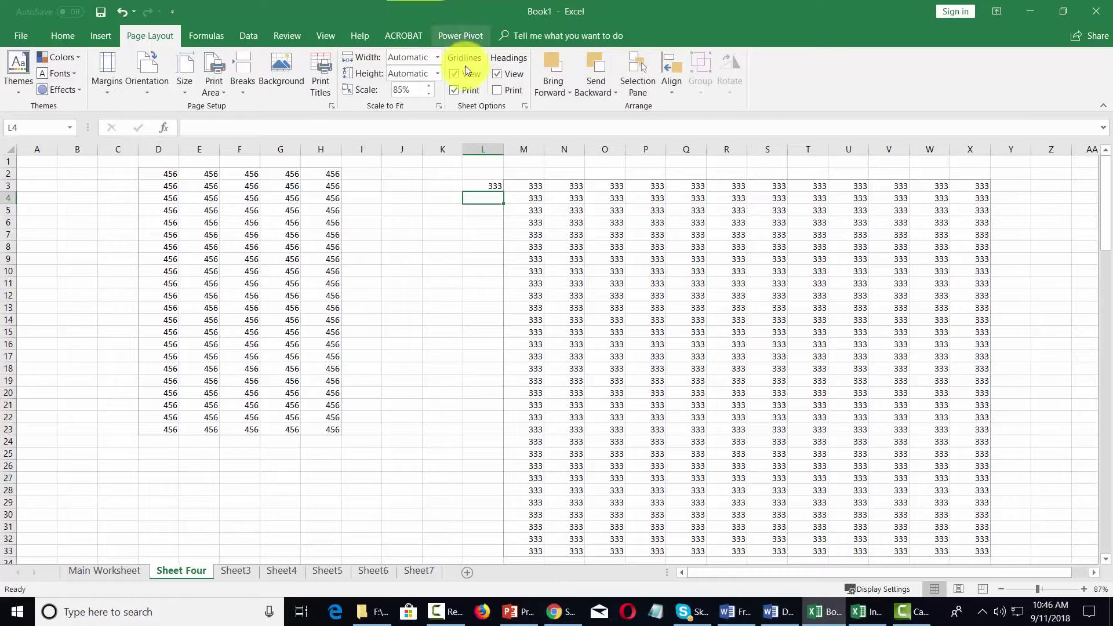
Turn off gridline printing for Sheet Four and check the print preview before returning to the worksheet.
left_click(454, 90)
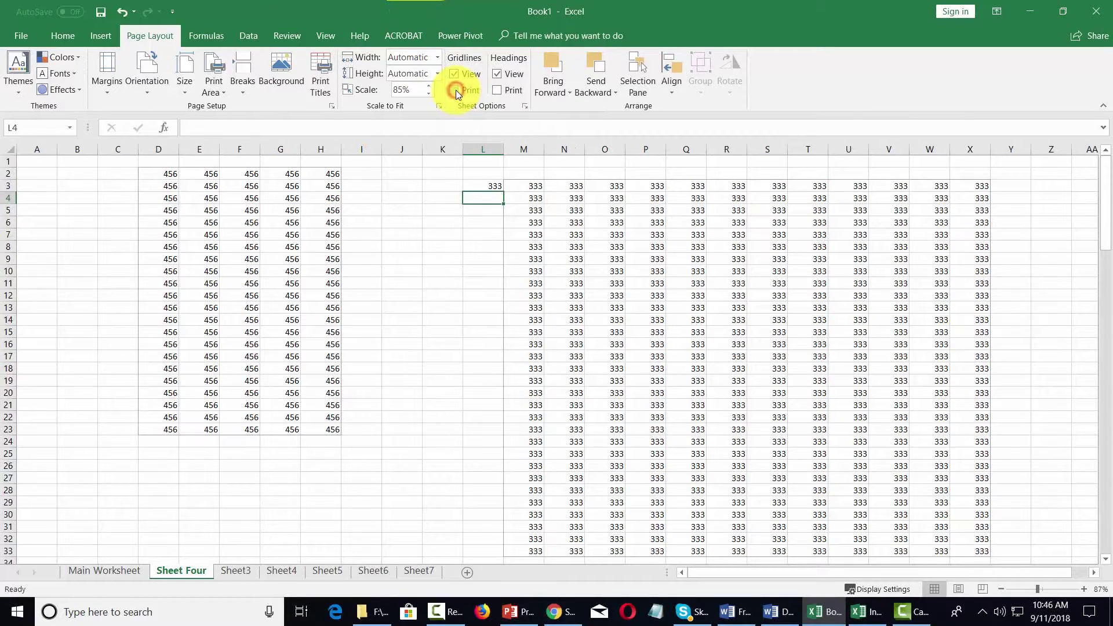
left_click(29, 37)
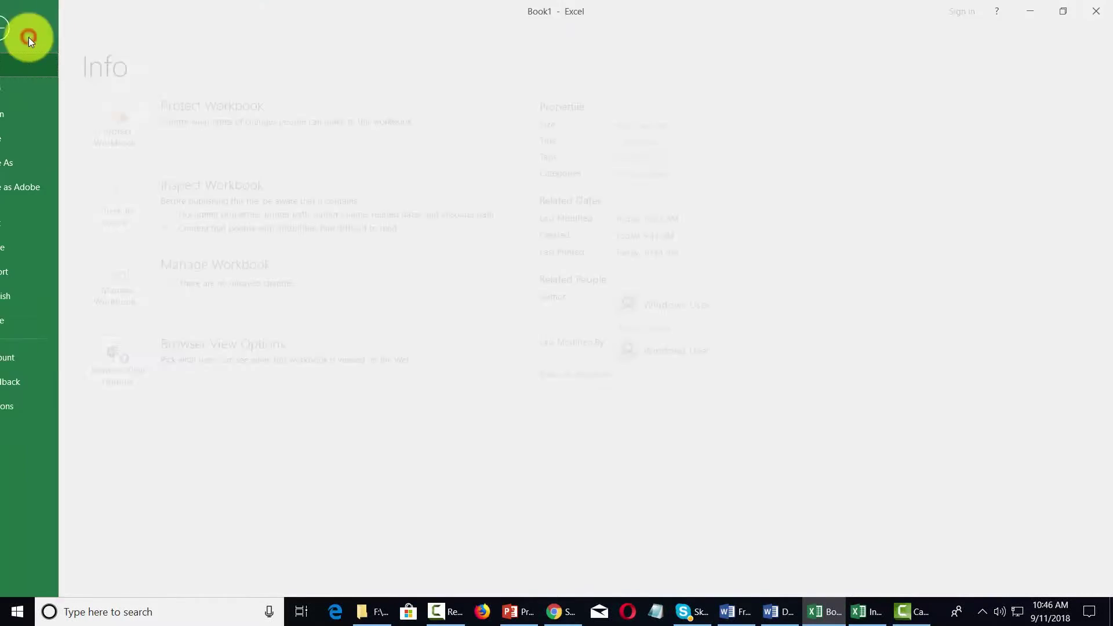
left_click(31, 222)
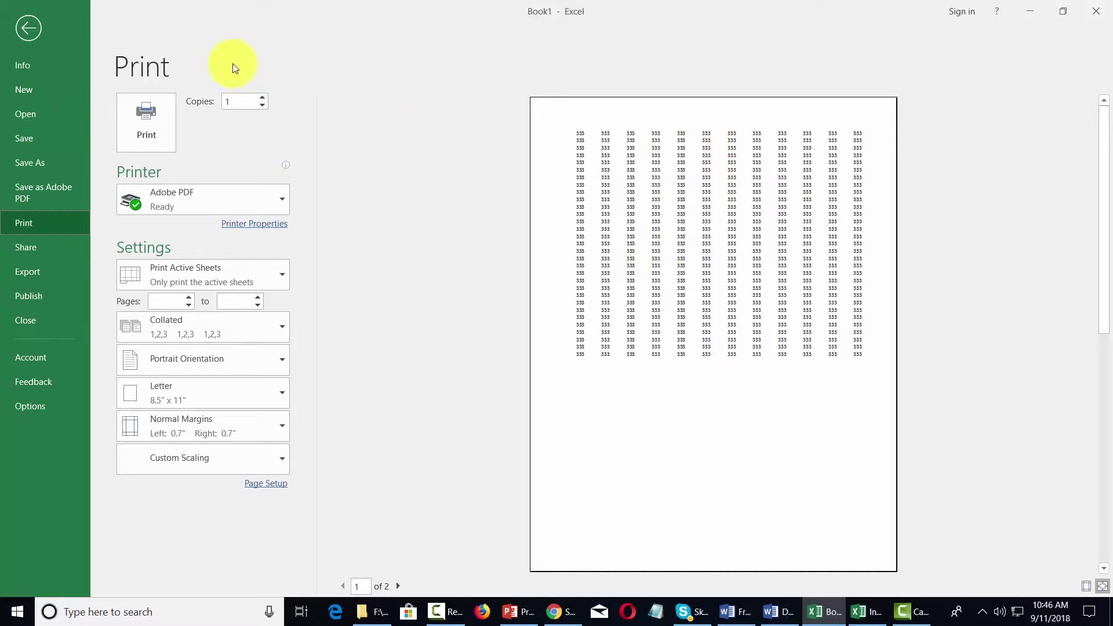
left_click(29, 28)
Turn gridline printing back on for Sheet Four, check the print preview and return to the worksheet.
left_click(454, 91)
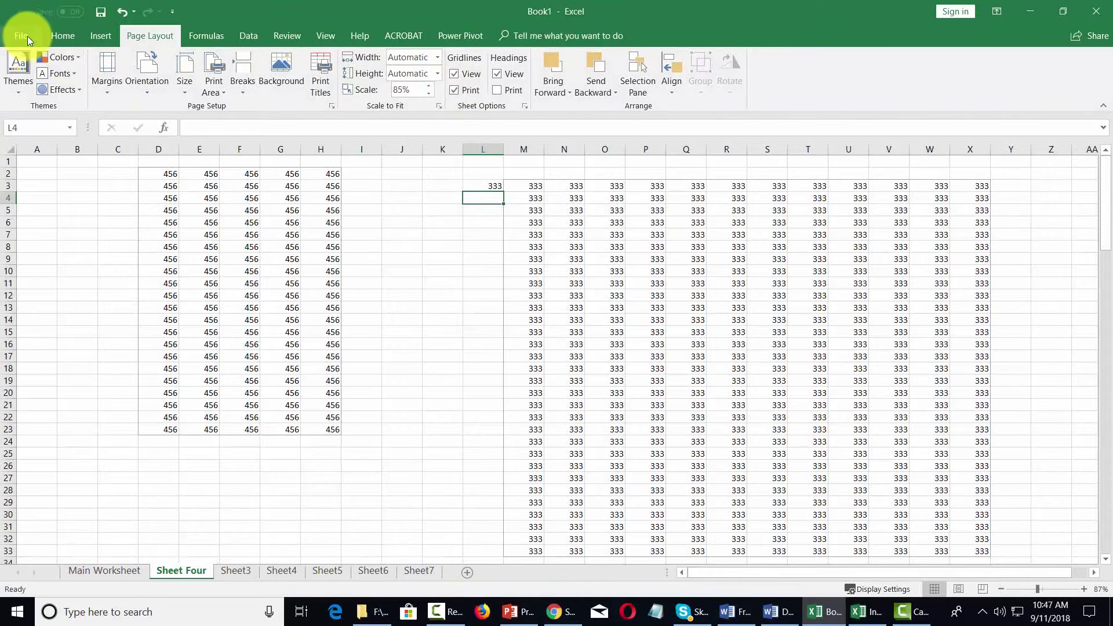
left_click(26, 35)
left_click(37, 226)
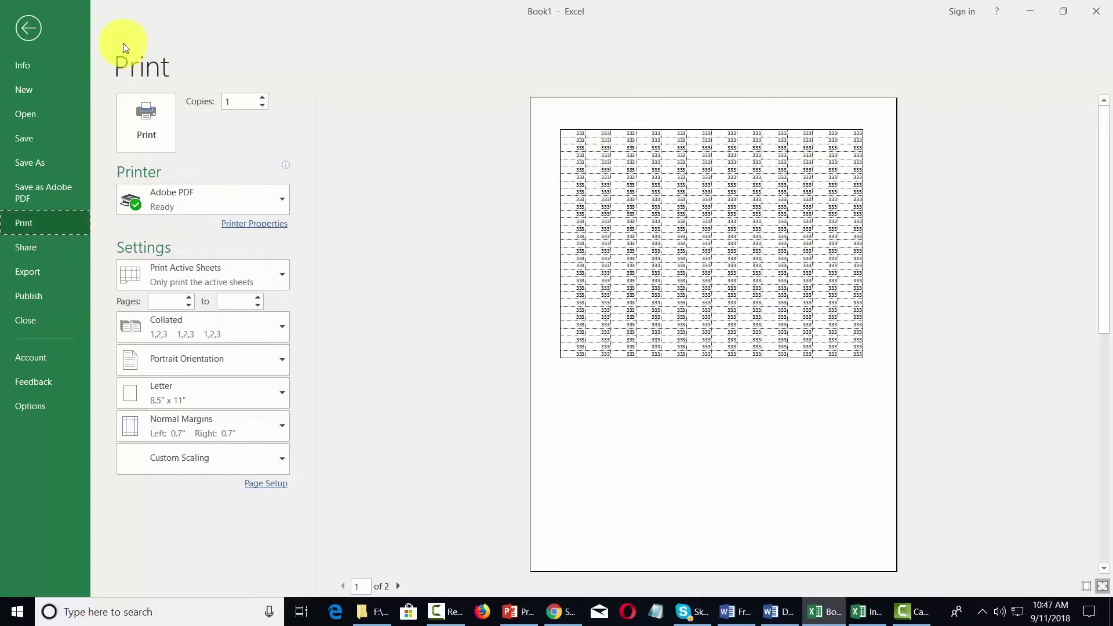
left_click(29, 26)
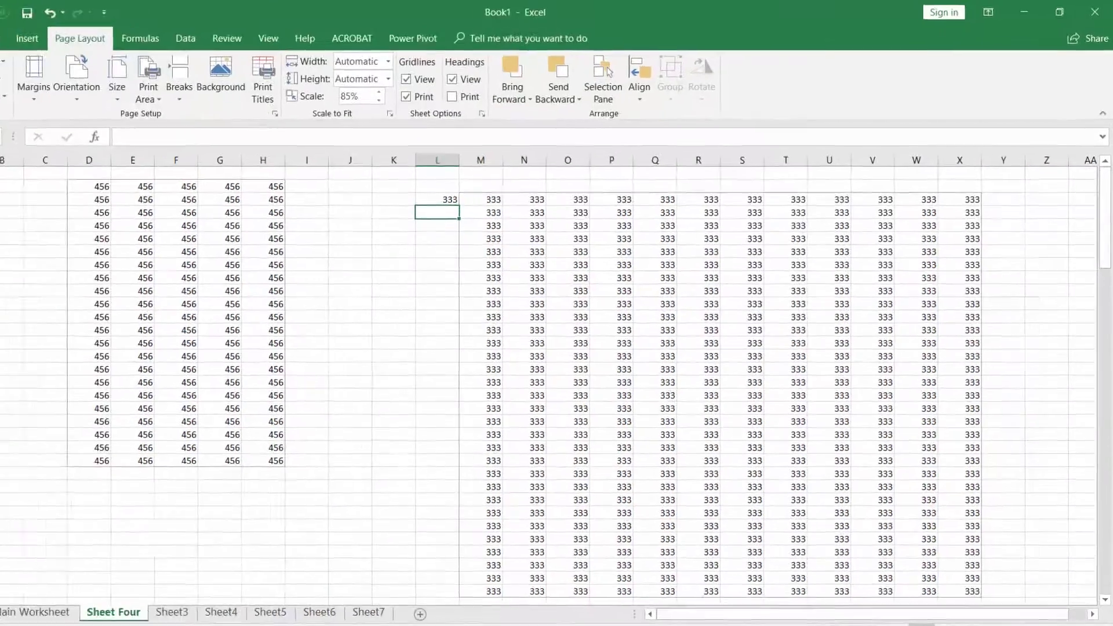